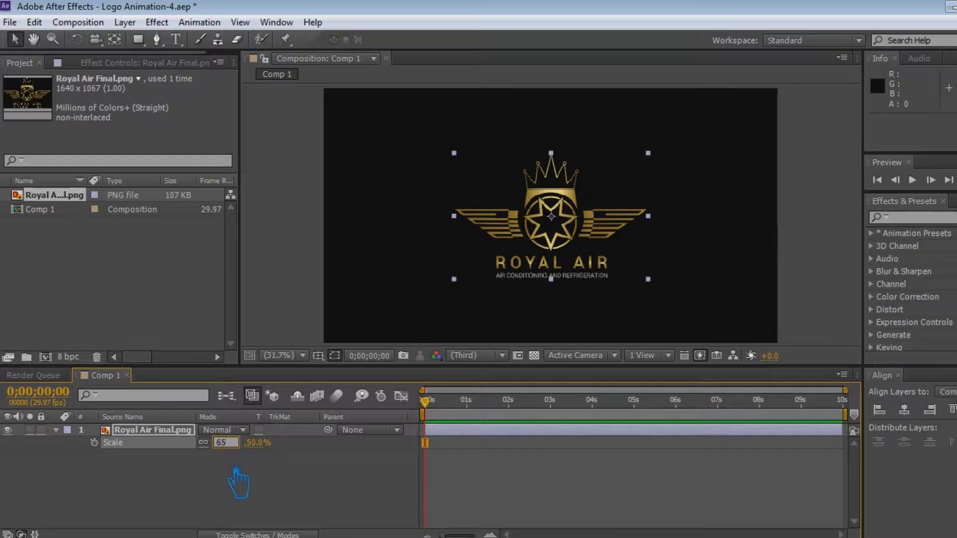
Set the Royal Air logo layer's scale to 60% and save the project.
{"action": "left_click", "coordinate": [221, 442]}
{"action": "type", "text": "60"}
{"action": "key", "text": "Return"}
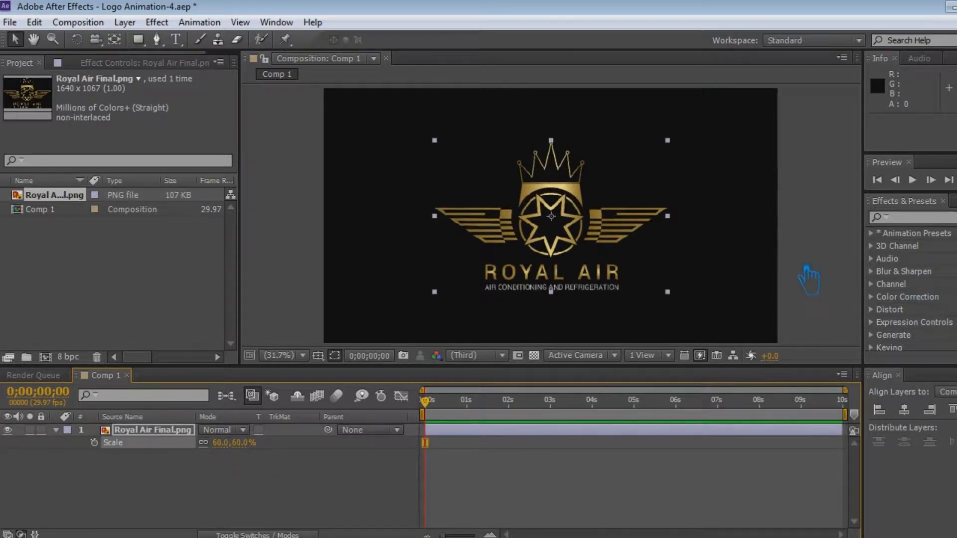
{"action": "left_click", "coordinate": [56, 430]}
{"action": "left_click", "coordinate": [230, 496]}
{"action": "key", "text": "ctrl+s"}
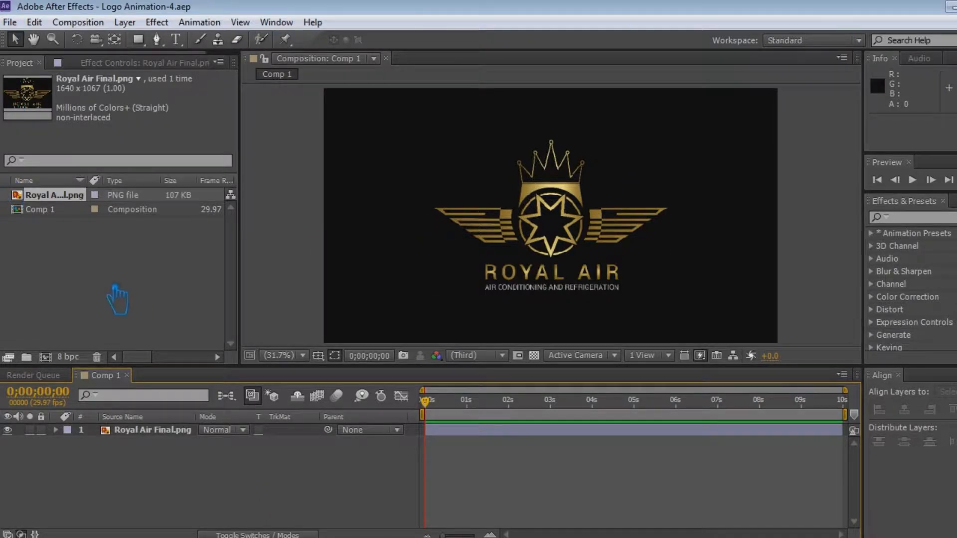
With no layer selected, draw a large circle as a new shape layer, extending diagonally downward from the logo's centre with the Ellipse tool.
{"action": "left_click", "coordinate": [167, 431]}
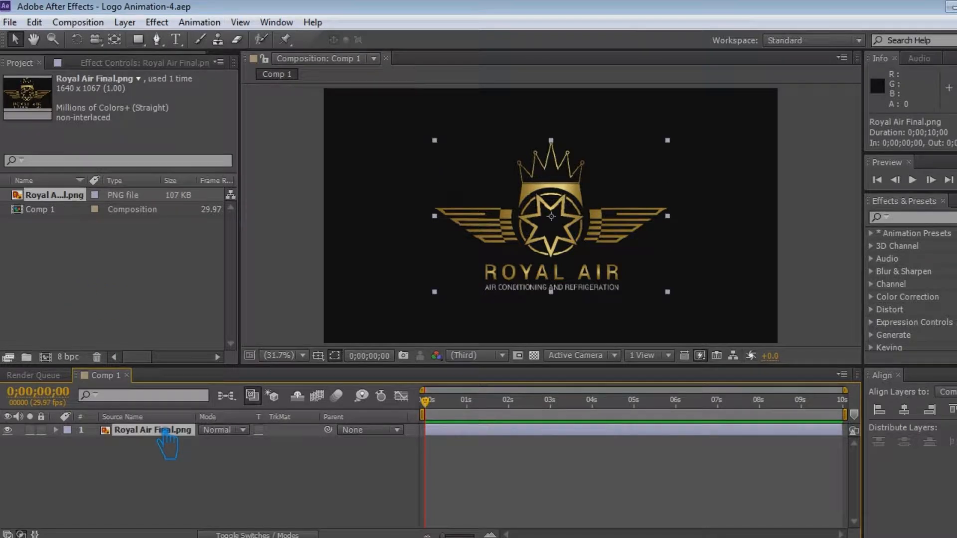
{"action": "left_click", "coordinate": [188, 477]}
{"action": "left_click_drag", "start_coordinate": [138, 39], "coordinate": [190, 76]}
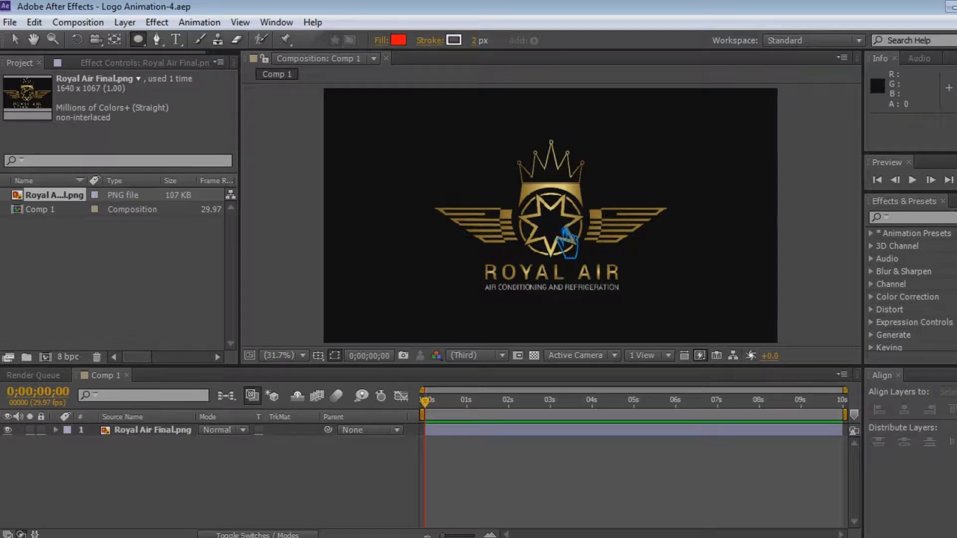
{"action": "left_click_drag", "start_coordinate": [565, 229], "coordinate": [755, 362]}
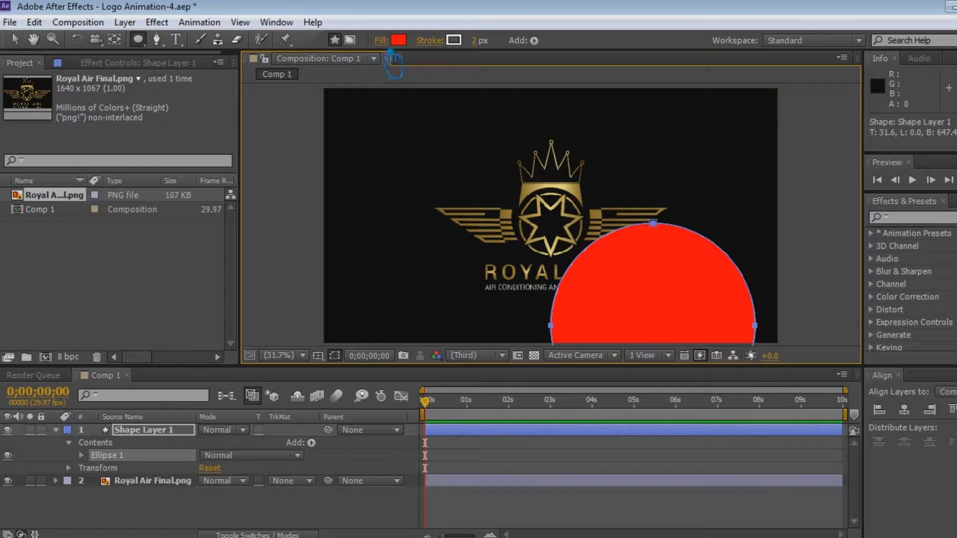
Set the circle's stroke to None and its fill to a medium grey.
{"action": "left_click", "coordinate": [453, 39]}
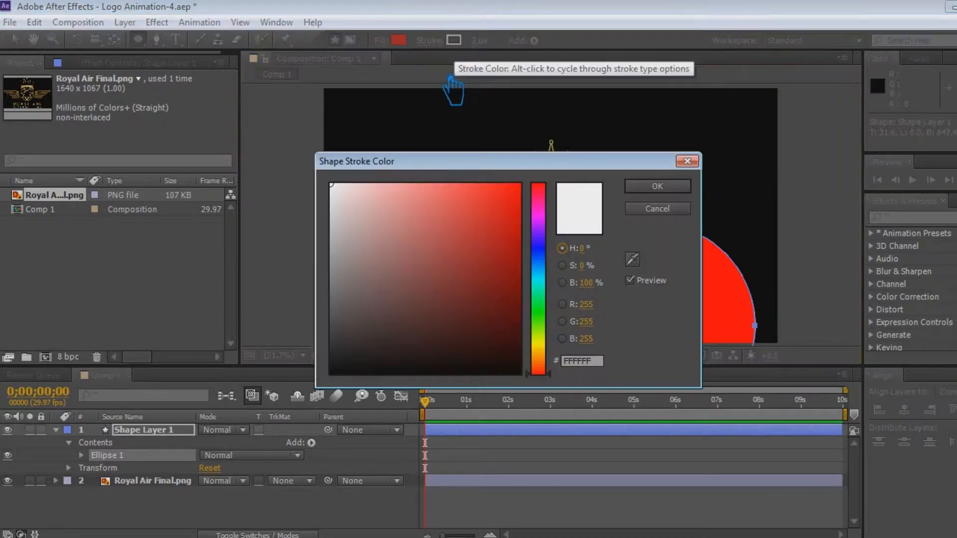
{"action": "left_click", "coordinate": [663, 210]}
{"action": "left_click", "coordinate": [434, 40]}
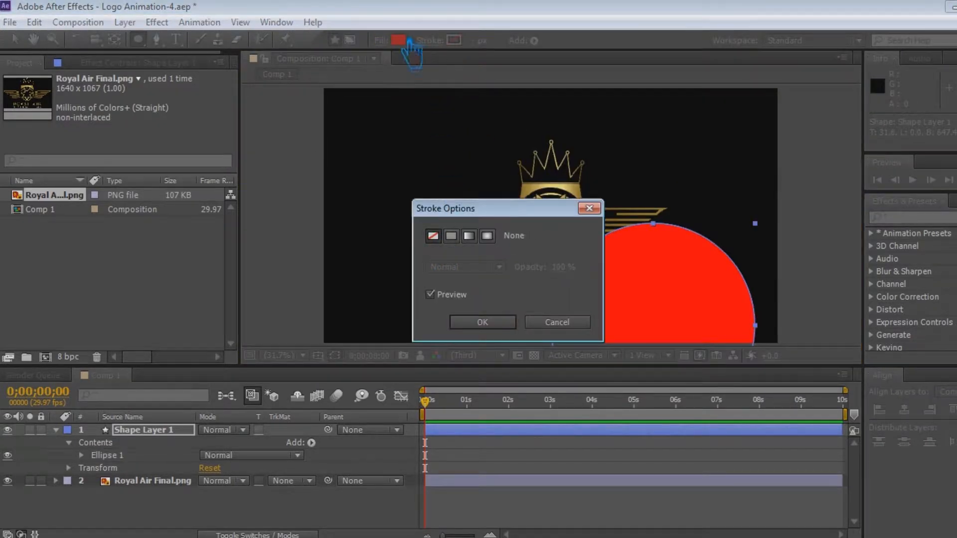
{"action": "left_click", "coordinate": [483, 322]}
{"action": "left_click", "coordinate": [400, 41]}
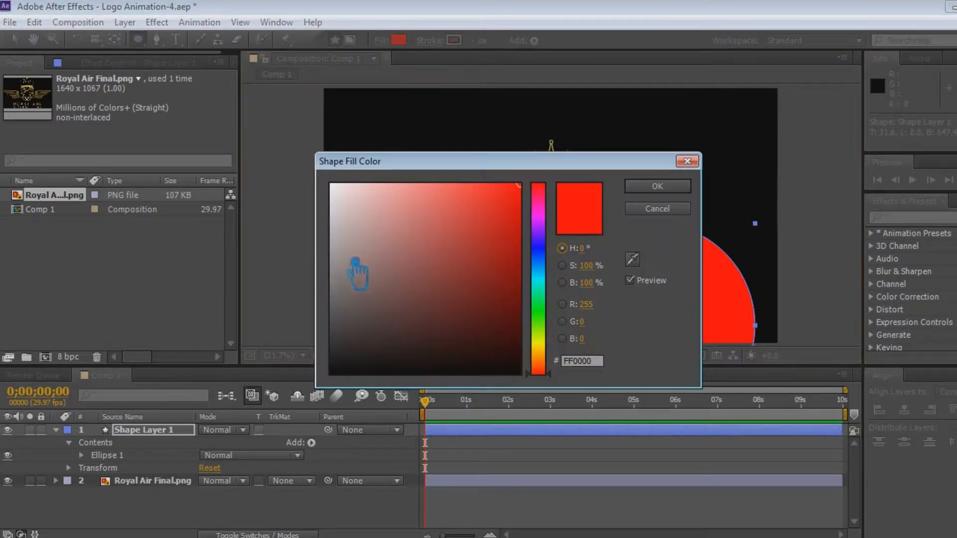
{"action": "left_click_drag", "start_coordinate": [360, 255], "coordinate": [335, 268]}
{"action": "left_click", "coordinate": [657, 187]}
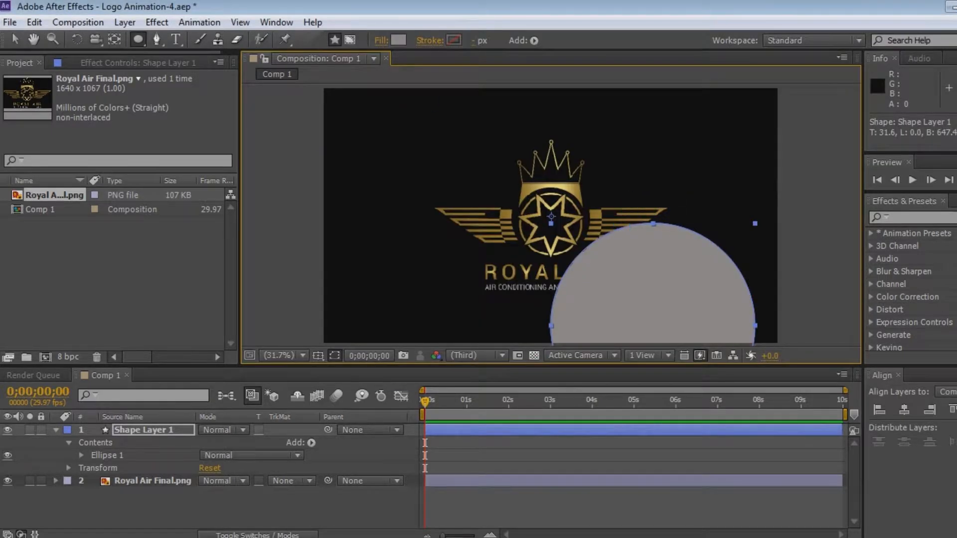
Centre the circle horizontally and vertically in the composition and move its anchor point to the circle's centre.
{"action": "left_click", "coordinate": [904, 410]}
{"action": "left_click", "coordinate": [953, 409]}
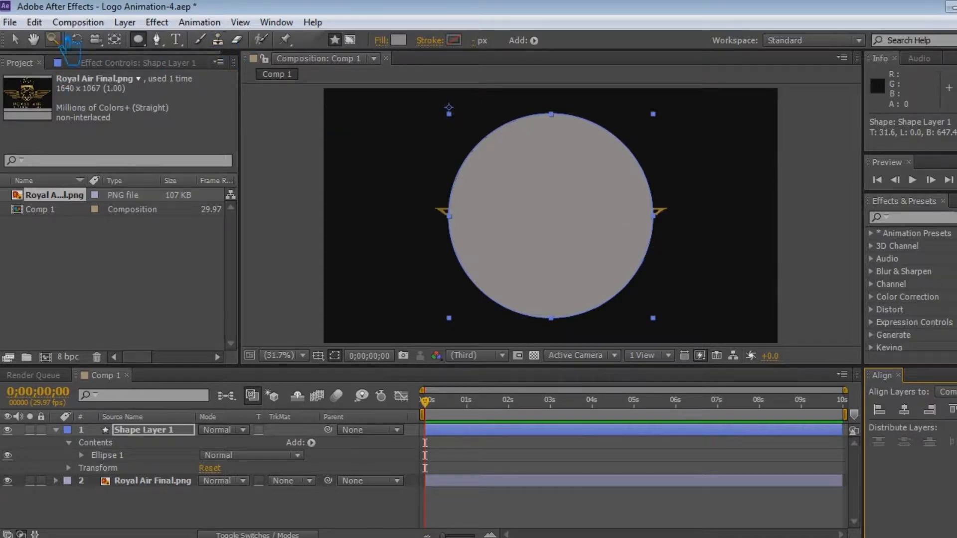
{"action": "left_click", "coordinate": [16, 40]}
{"action": "left_click", "coordinate": [115, 40]}
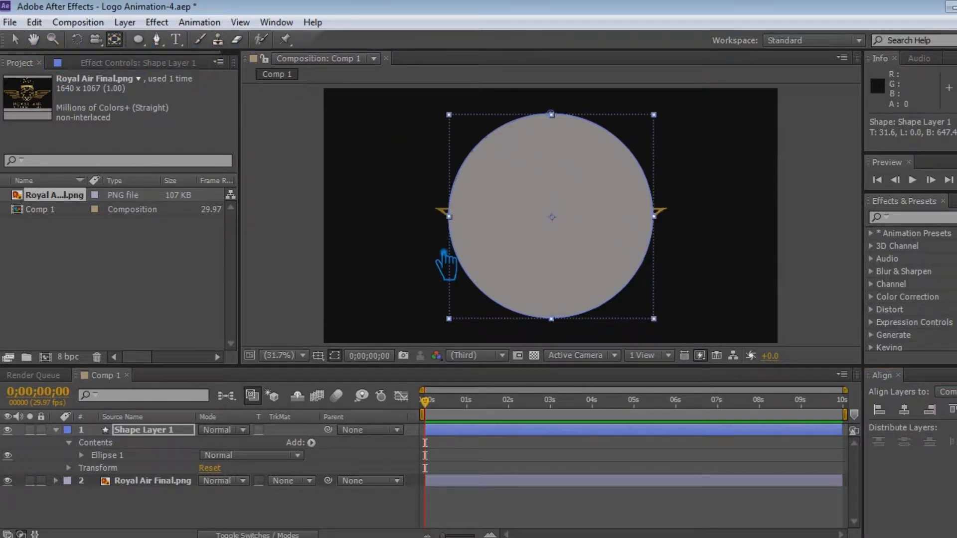
{"action": "left_click", "coordinate": [16, 40]}
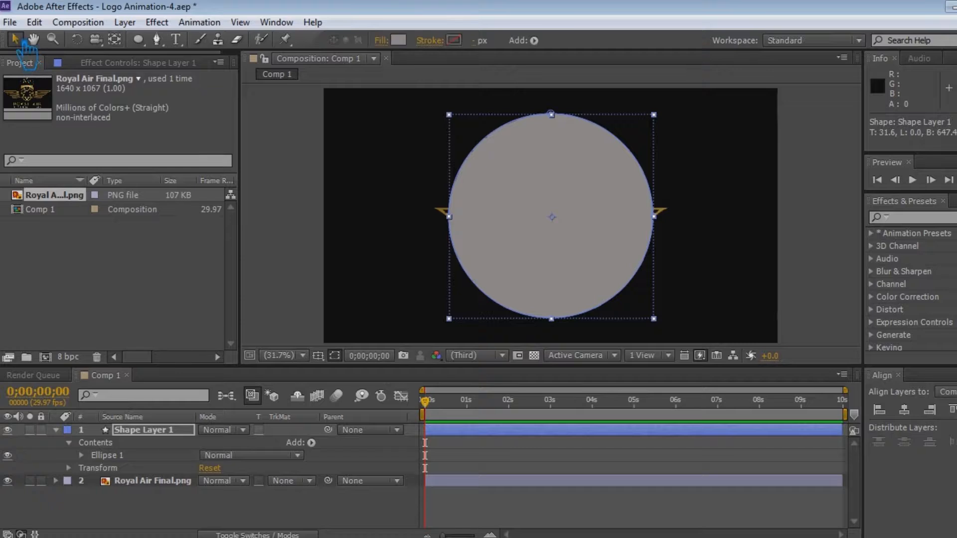
{"action": "left_click", "coordinate": [613, 222]}
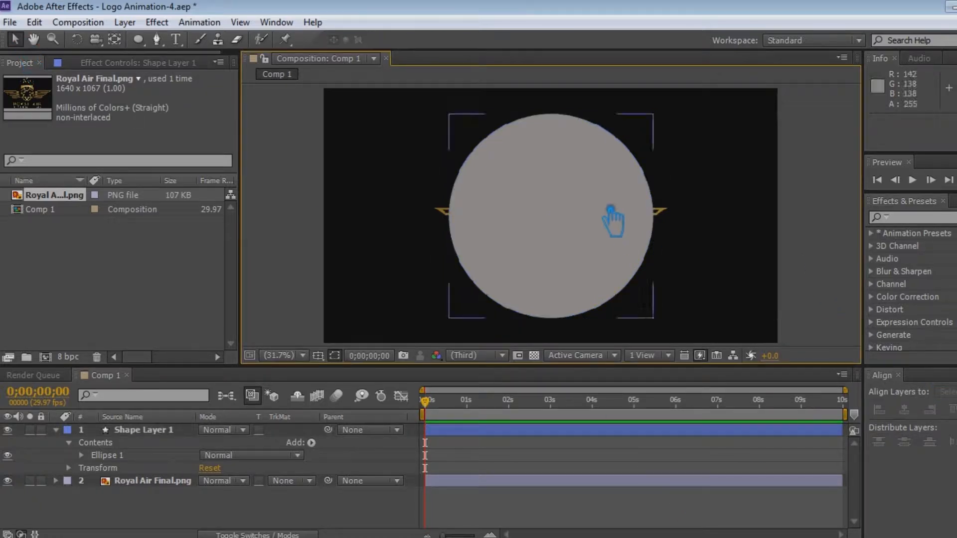
{"action": "left_click", "coordinate": [114, 39]}
{"action": "left_click_drag", "start_coordinate": [458, 116], "coordinate": [561, 223]}
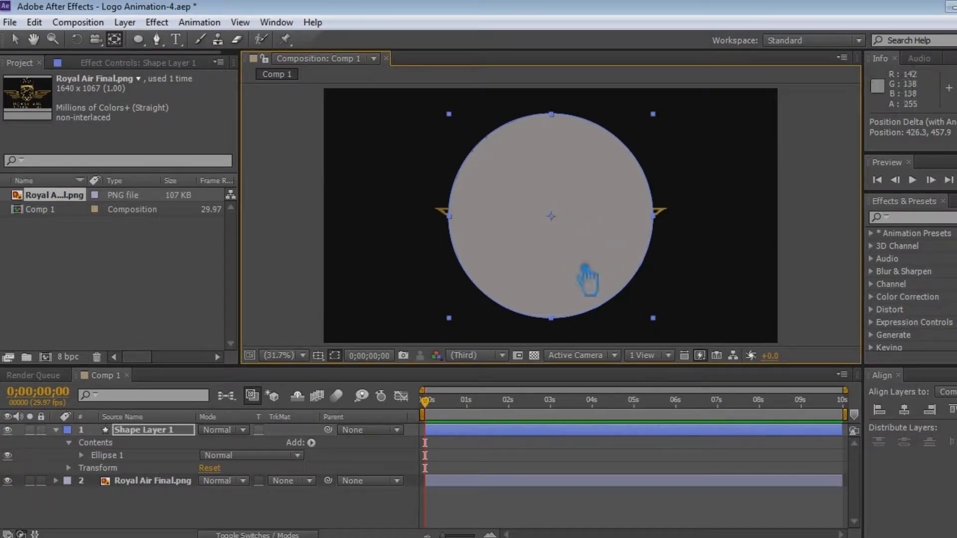
Scale the circle layer up to 123% so it spans the full height of the composition.
{"action": "left_click", "coordinate": [115, 440]}
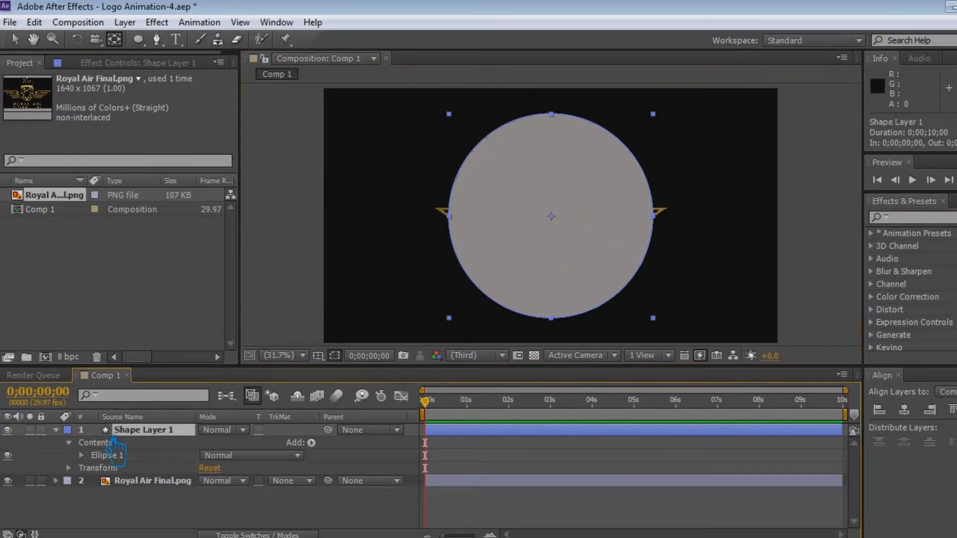
{"action": "left_click", "coordinate": [55, 430]}
{"action": "key", "text": "s"}
{"action": "left_click_drag", "start_coordinate": [234, 444], "coordinate": [249, 456]}
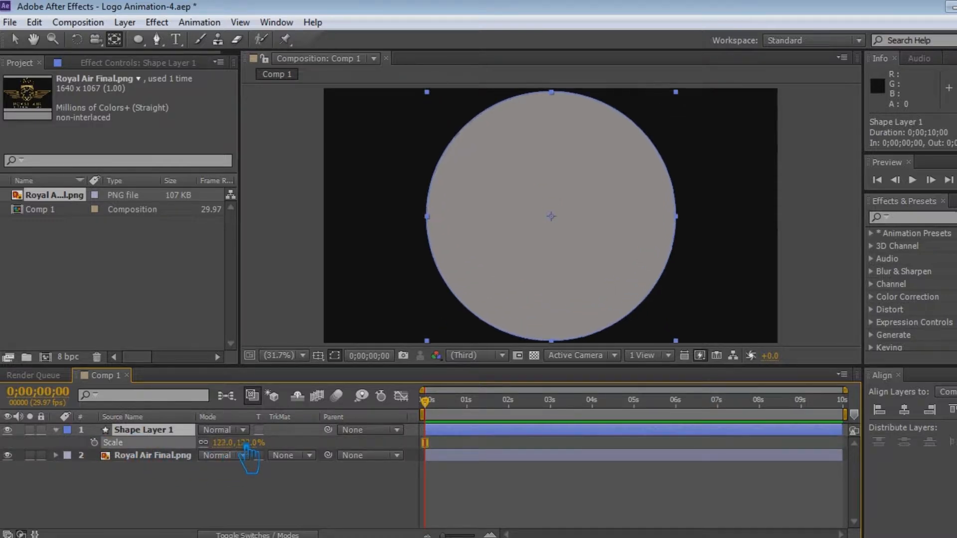
{"action": "key", "text": "Return"}
{"action": "left_click_drag", "start_coordinate": [233, 450], "coordinate": [235, 452]}
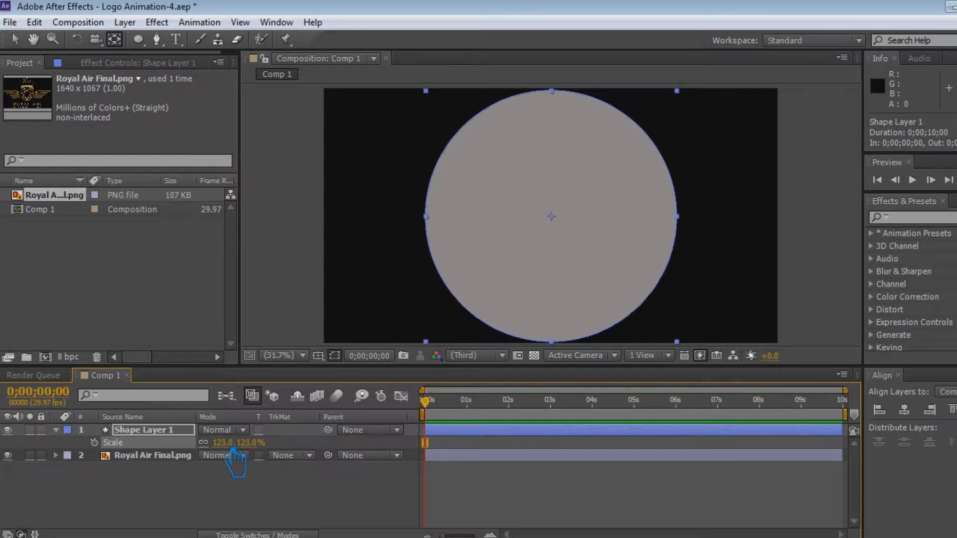
{"action": "left_click", "coordinate": [56, 430]}
Add a Position keyframe to the circle layer at 0;00;06;01 and save the project.
{"action": "left_click_drag", "start_coordinate": [453, 404], "coordinate": [666, 428]}
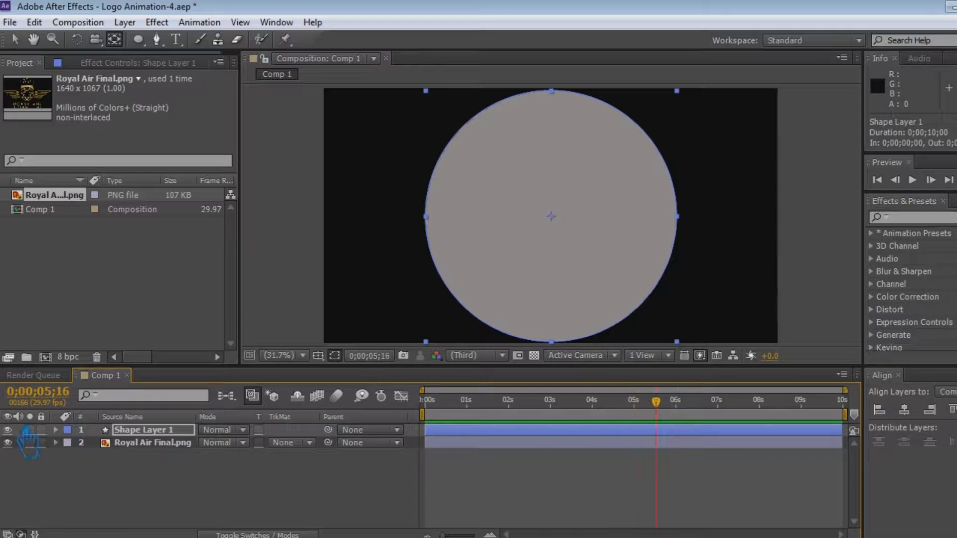
{"action": "left_click", "coordinate": [56, 431]}
{"action": "left_click", "coordinate": [55, 430]}
{"action": "key", "text": "p"}
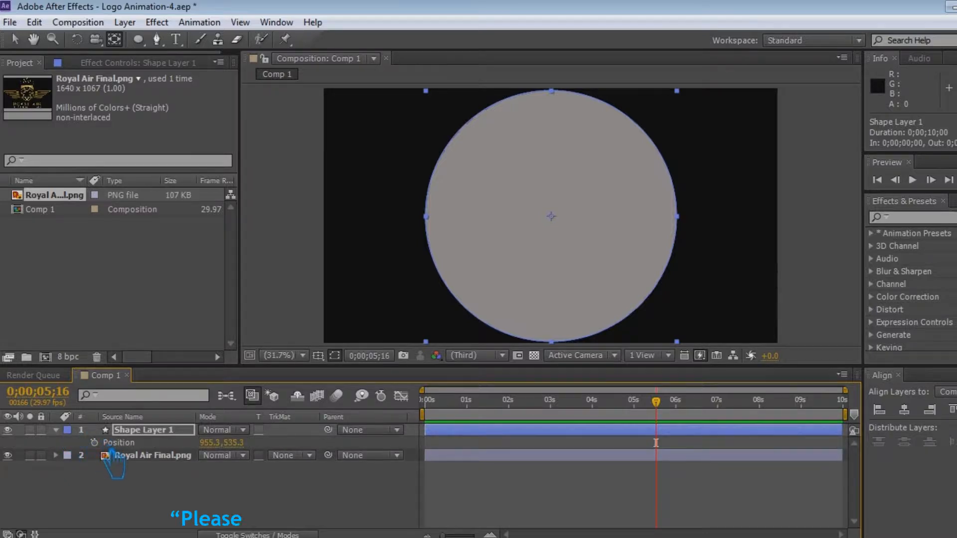
{"action": "left_click", "coordinate": [94, 443]}
{"action": "left_click_drag", "start_coordinate": [650, 418], "coordinate": [440, 450]}
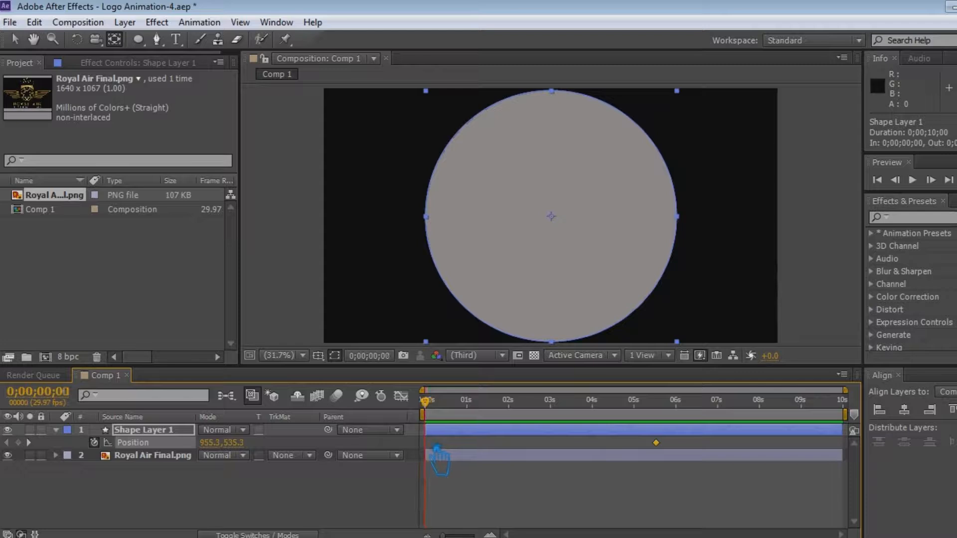
{"action": "left_click_drag", "start_coordinate": [438, 414], "coordinate": [661, 443]}
{"action": "mouse_move", "coordinate": [687, 405]}
{"action": "left_mouse_down"}
{"action": "mouse_move", "coordinate": [679, 403]}
{"action": "mouse_move", "coordinate": [692, 408]}
{"action": "left_mouse_up"}
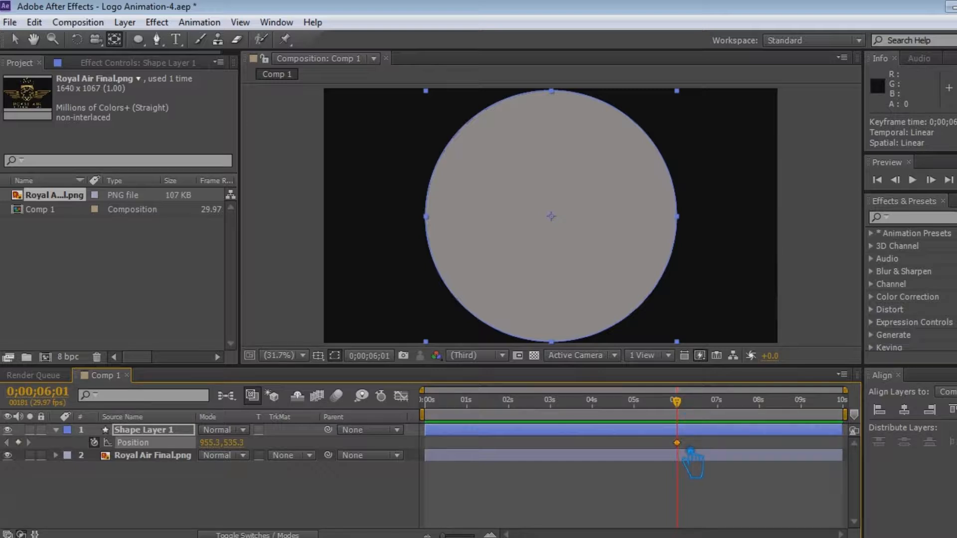
{"action": "key", "text": "ctrl+s"}
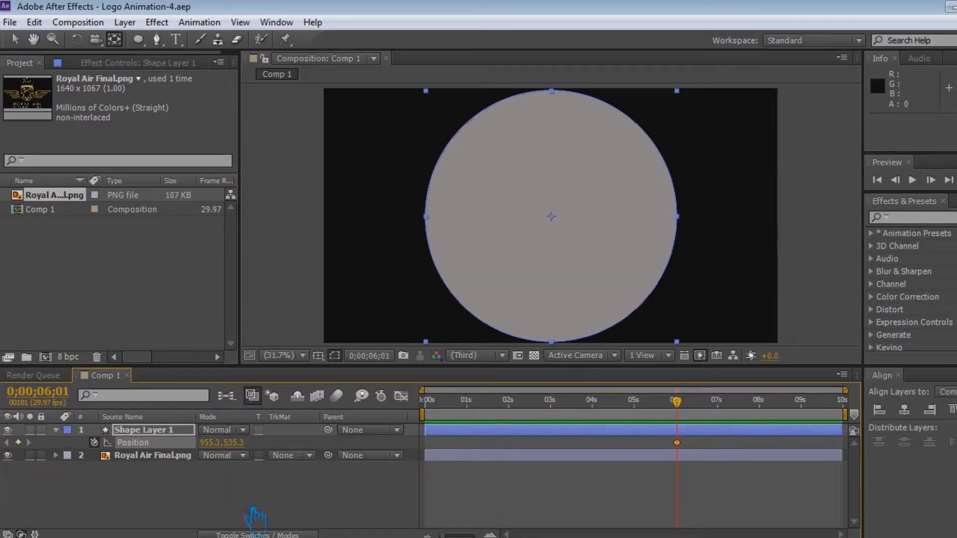
{"action": "key", "text": "Home"}
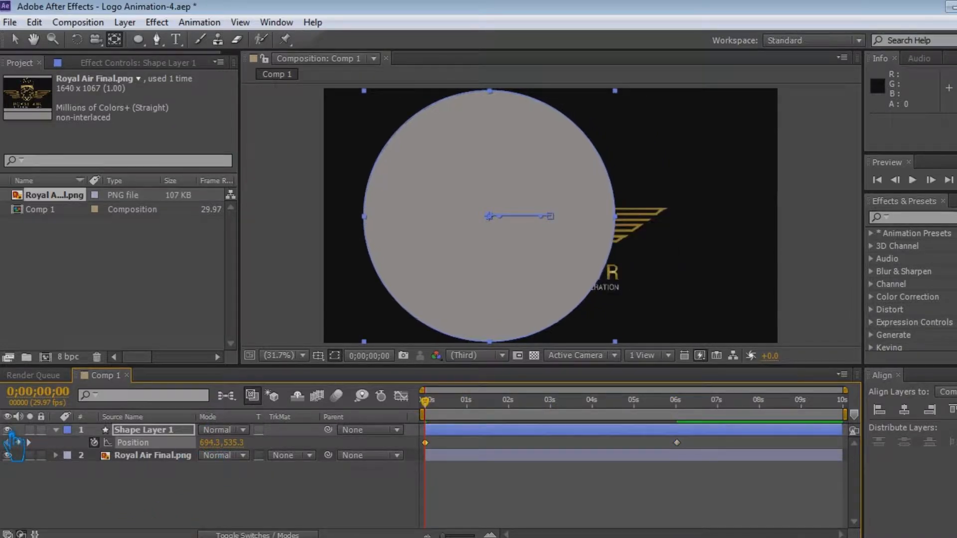
{"action": "key", "text": "ctrl+z"}
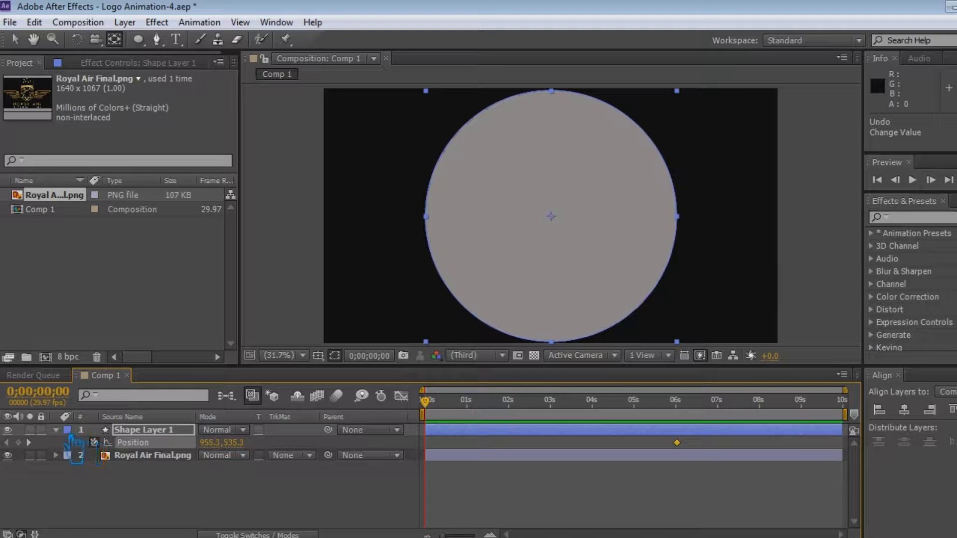
{"action": "left_click", "coordinate": [171, 431]}
{"action": "key", "text": "s"}
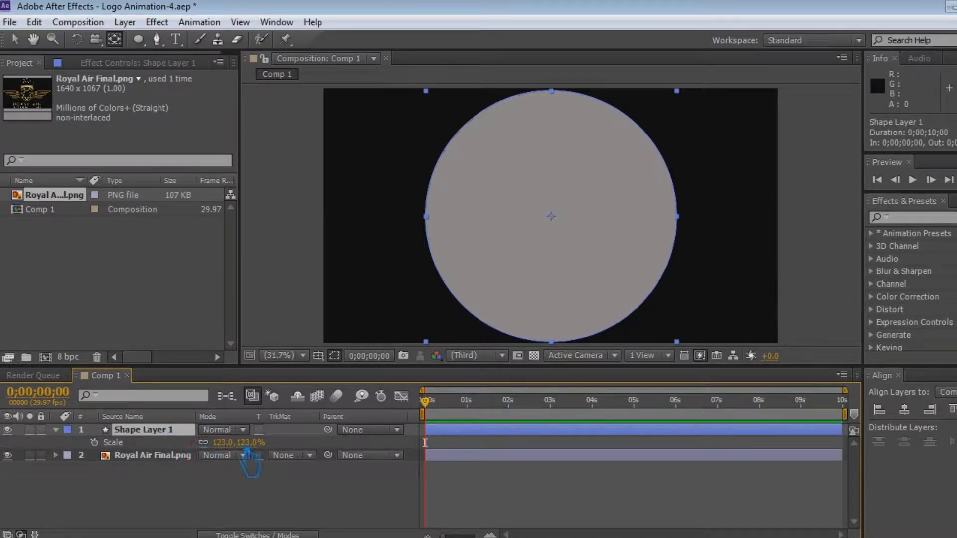
{"action": "left_click_drag", "start_coordinate": [234, 445], "coordinate": [90, 447]}
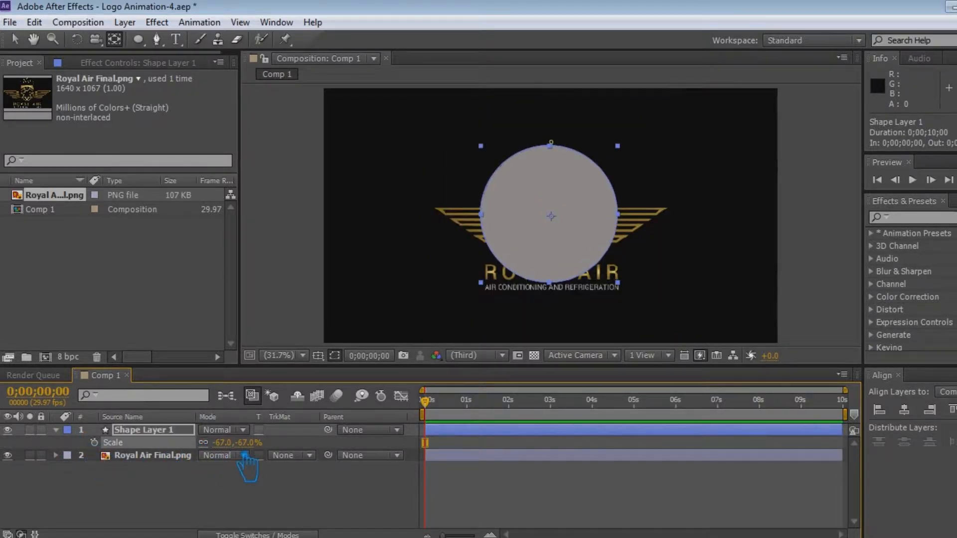
{"action": "left_click", "coordinate": [224, 443]}
{"action": "type", "text": "0"}
{"action": "key", "text": "Return"}
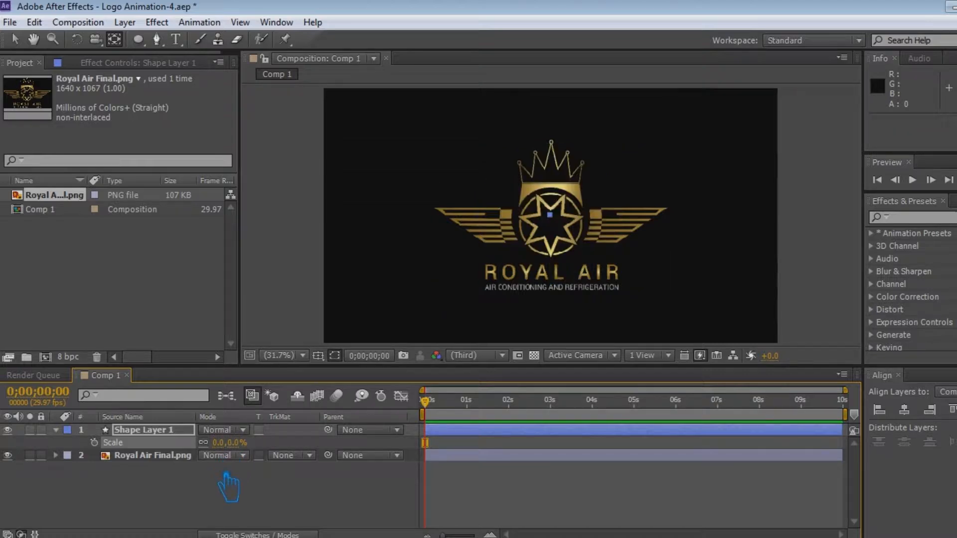
{"action": "left_click", "coordinate": [302, 514]}
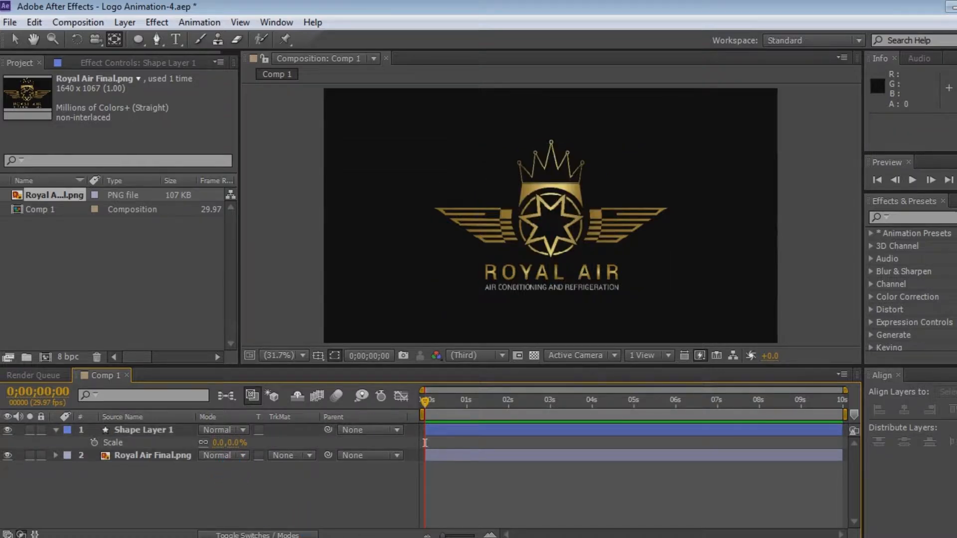
{"action": "key", "text": "ctrl+z"}
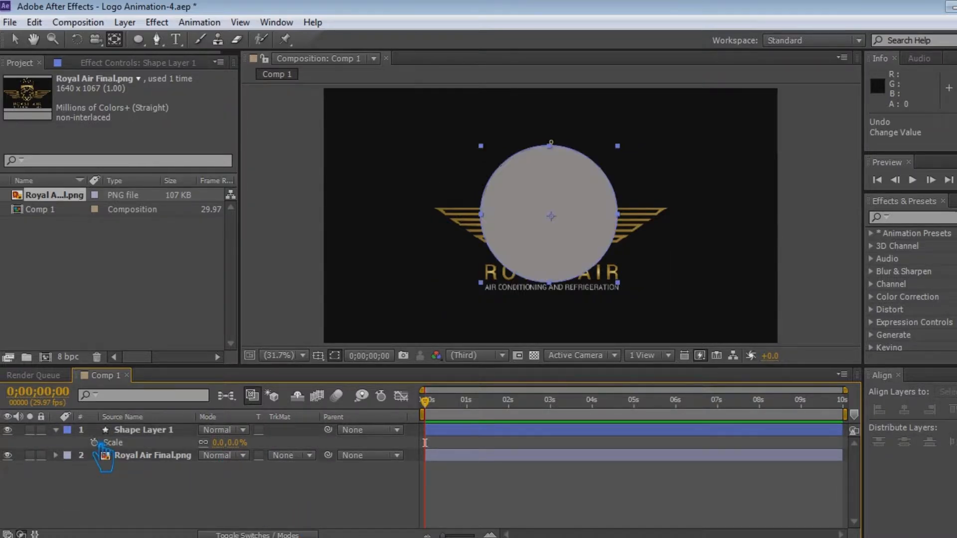
Restore the circle's scale to 123% and add a Scale keyframe for it at 0;00;06;01.
{"action": "left_click", "coordinate": [131, 441]}
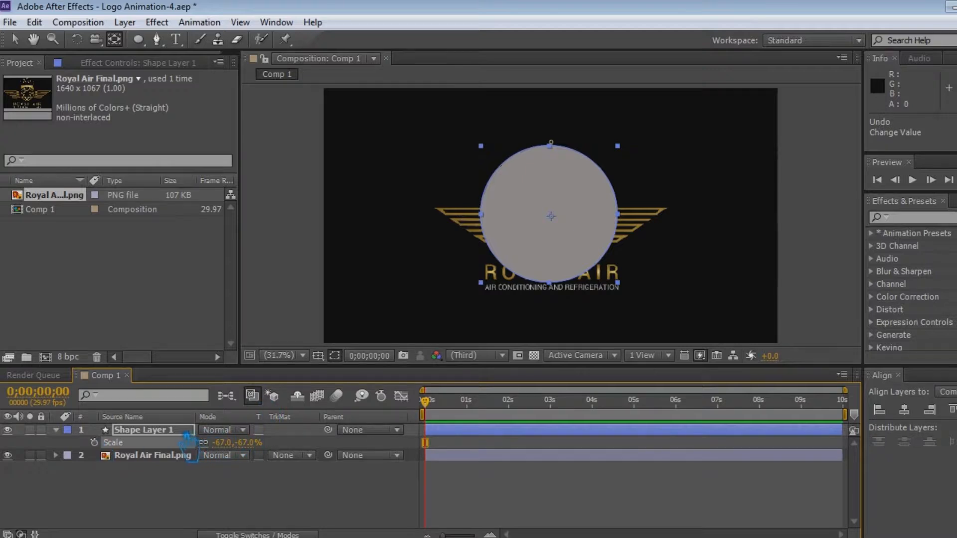
{"action": "left_click_drag", "start_coordinate": [188, 440], "coordinate": [244, 454]}
{"action": "left_click_drag", "start_coordinate": [441, 403], "coordinate": [677, 402]}
{"action": "left_click", "coordinate": [93, 442]}
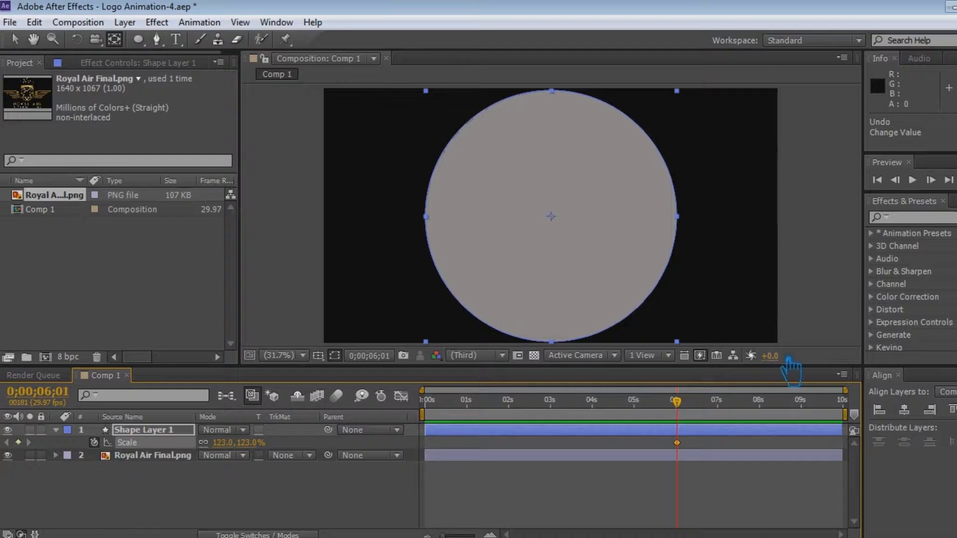
Keyframe the circle's scale at 0% at the start of the composition.
{"action": "left_click_drag", "start_coordinate": [688, 405], "coordinate": [335, 451]}
{"action": "left_click", "coordinate": [225, 443]}
{"action": "type", "text": "0"}
{"action": "key", "text": "Return"}
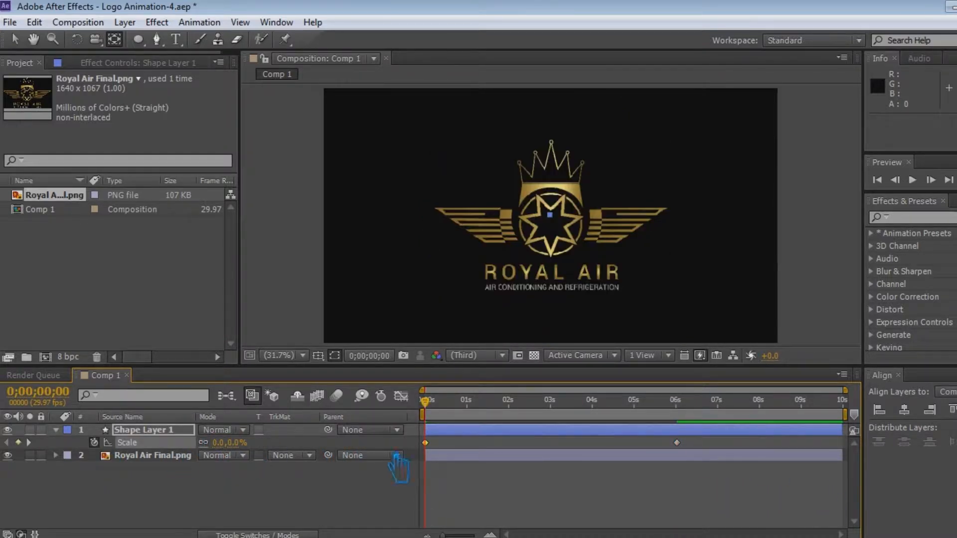
Apply Easy Ease In to the circle's first Scale keyframe and Easy Ease Out to its keyframe at 0;00;06;01.
{"action": "left_click", "coordinate": [425, 443]}
{"action": "right_click", "coordinate": [425, 443]}
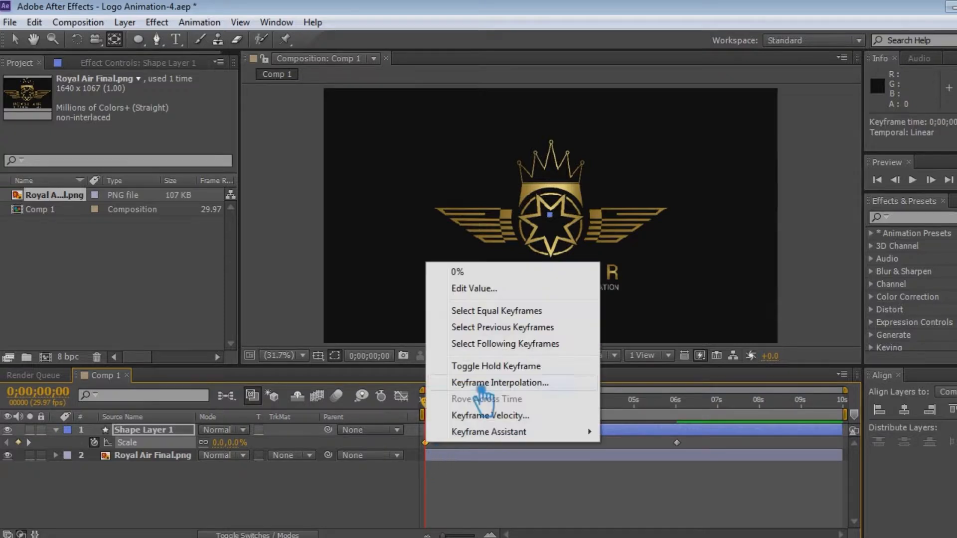
{"action": "mouse_move", "coordinate": [548, 432]}
{"action": "left_click", "coordinate": [648, 366]}
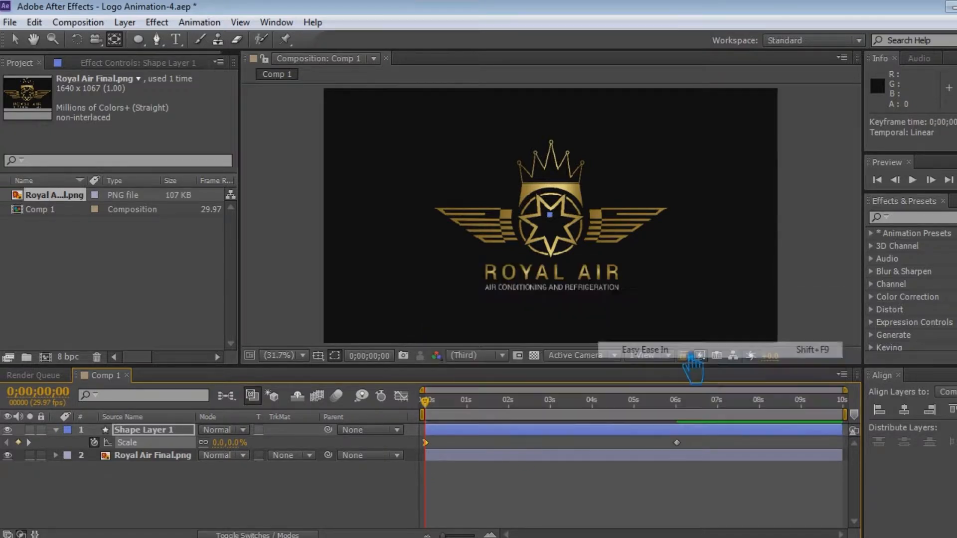
{"action": "right_click", "coordinate": [676, 442]}
{"action": "mouse_move", "coordinate": [756, 441]}
{"action": "left_click", "coordinate": [503, 351]}
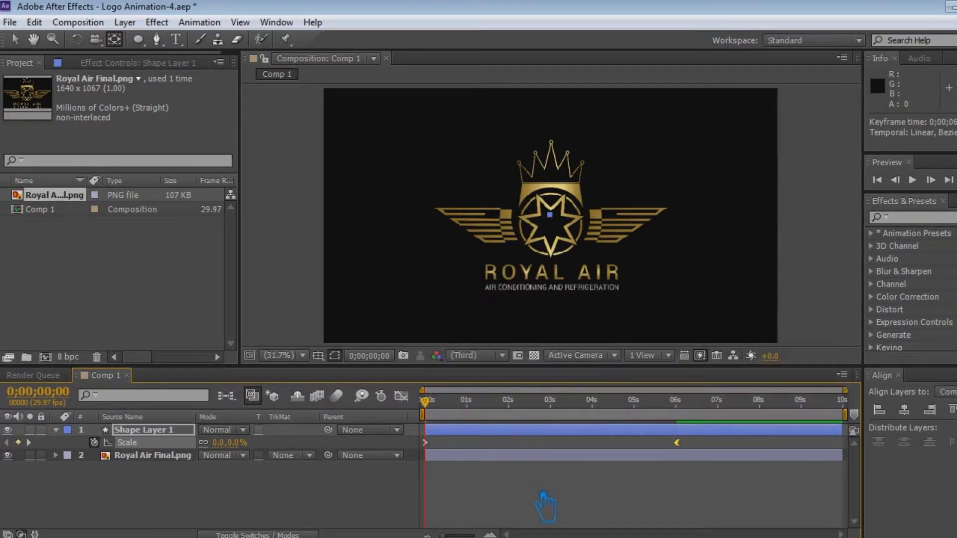
Save the project, collapse the circle layer's properties and scrub through its growth to 0;00;05;09.
{"action": "key", "text": "ctrl+s"}
{"action": "left_click", "coordinate": [56, 430]}
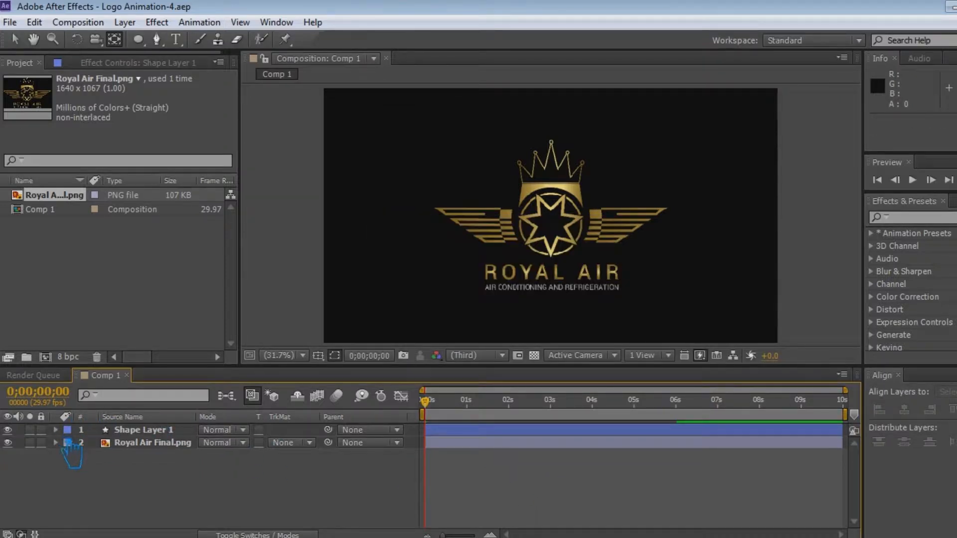
{"action": "left_click_drag", "start_coordinate": [441, 410], "coordinate": [662, 408]}
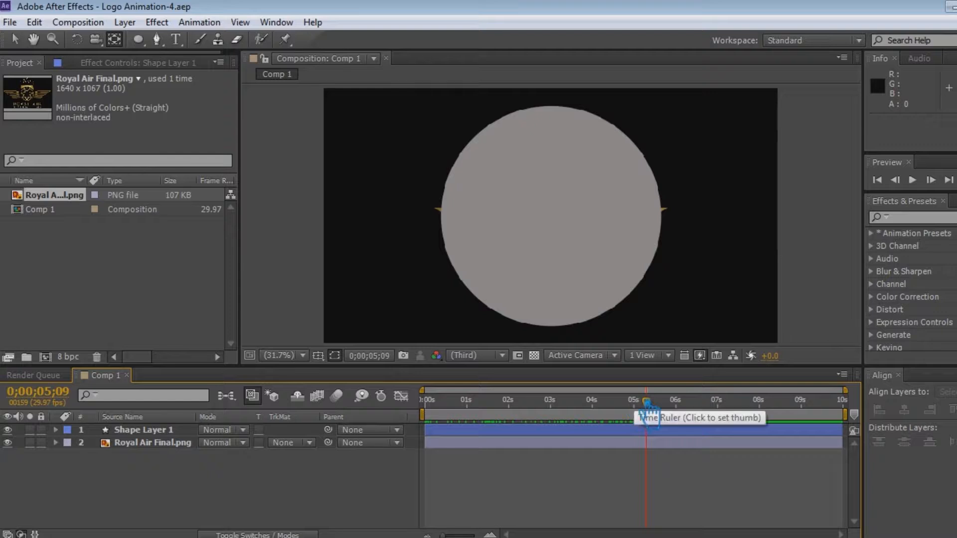
Find the Turbulent Displace effect and apply it to the circle shape layer.
{"action": "left_click", "coordinate": [142, 430]}
{"action": "left_click", "coordinate": [925, 228]}
{"action": "type", "text": "turbo"}
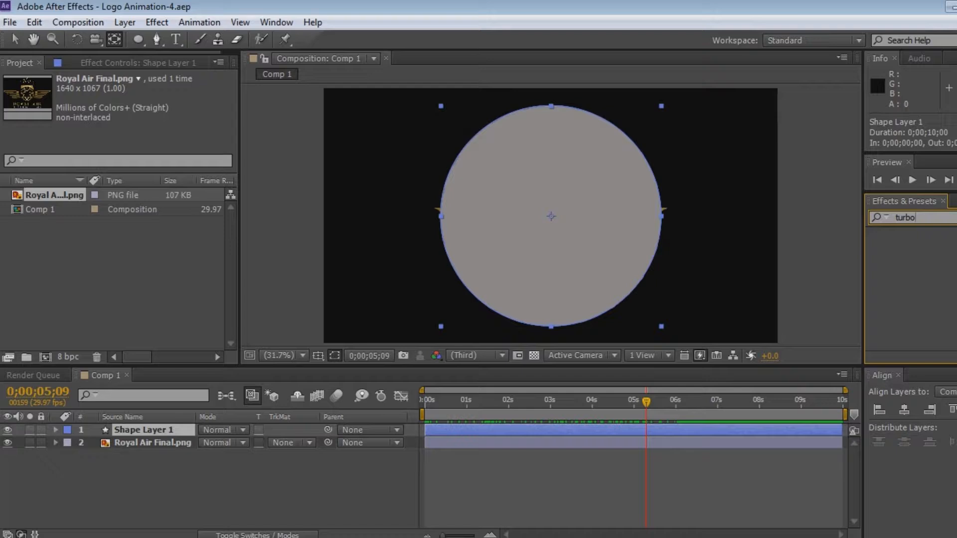
{"action": "key", "text": "BackSpace"}
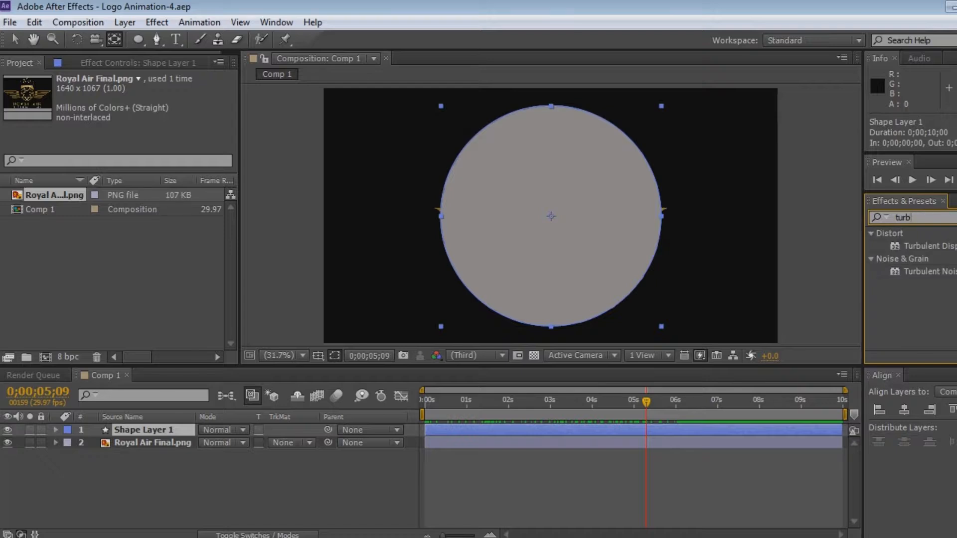
{"action": "left_click_drag", "start_coordinate": [922, 246], "coordinate": [578, 211]}
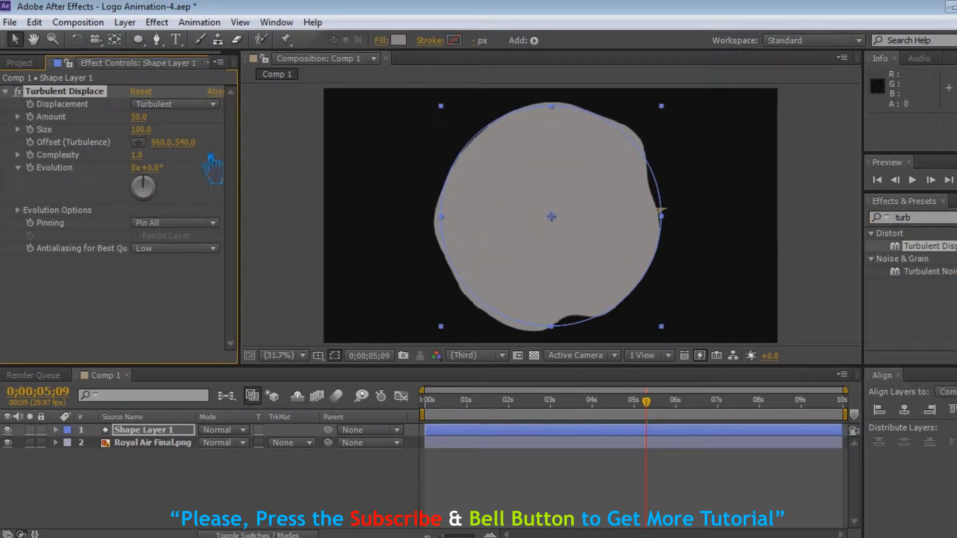
Set the circle's Turbulent Displace Amount to 100 and Complexity to 10.
{"action": "left_click", "coordinate": [146, 120]}
{"action": "type", "text": "10"}
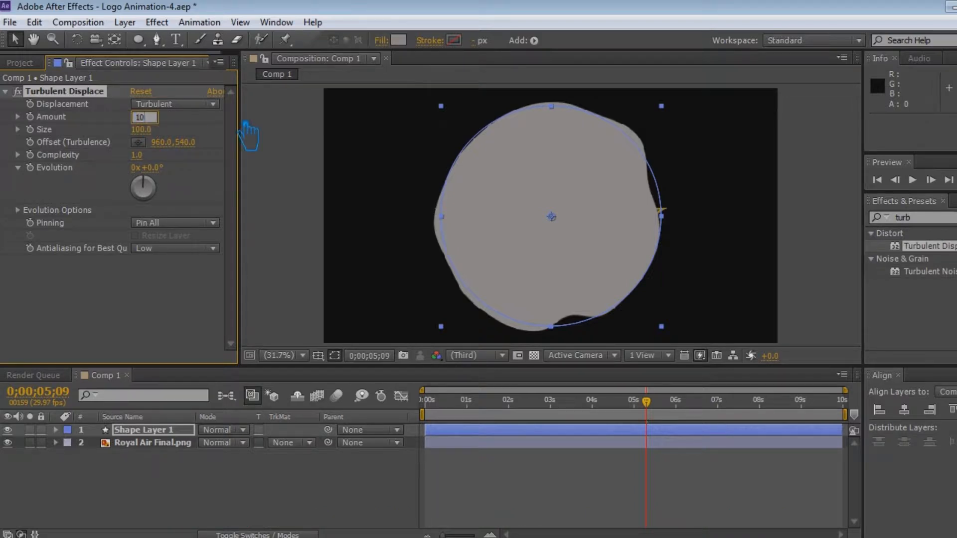
{"action": "key", "text": "Return"}
{"action": "left_click_drag", "start_coordinate": [140, 158], "coordinate": [945, 143]}
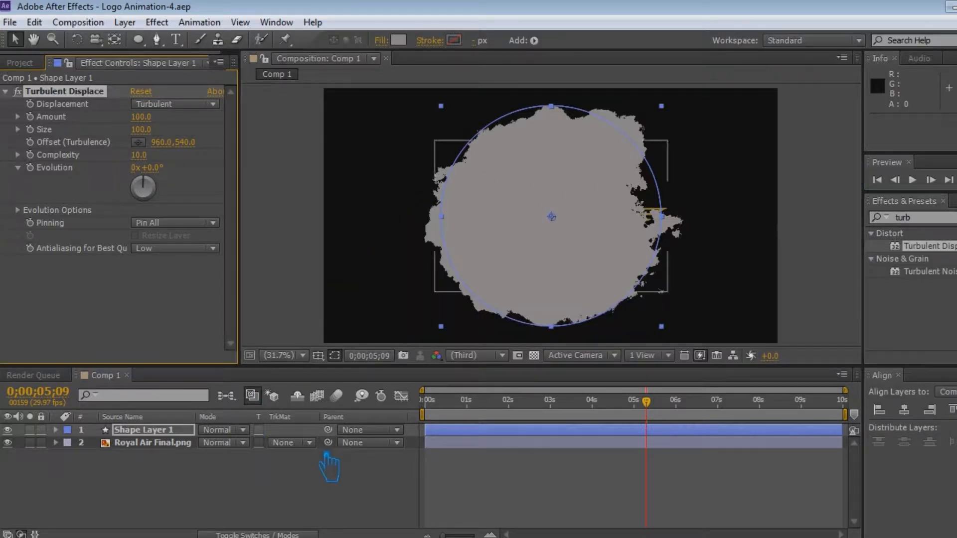
Set the logo image's track matte to Alpha Matte using Shape Layer 1 and preview the reveal up to 0;00;06;02.
{"action": "left_click", "coordinate": [293, 443]}
{"action": "left_click", "coordinate": [369, 481]}
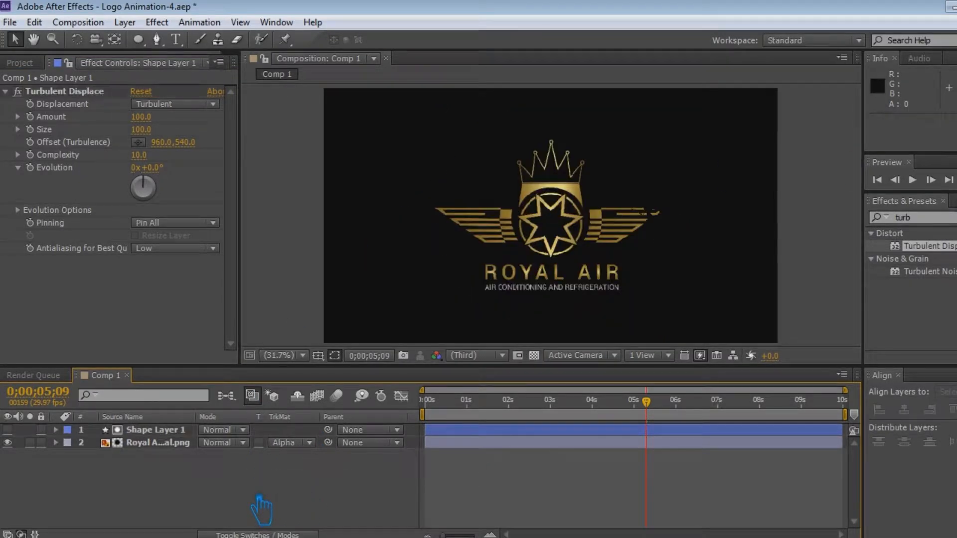
{"action": "left_click_drag", "start_coordinate": [647, 420], "coordinate": [687, 439]}
{"action": "key", "text": "space"}
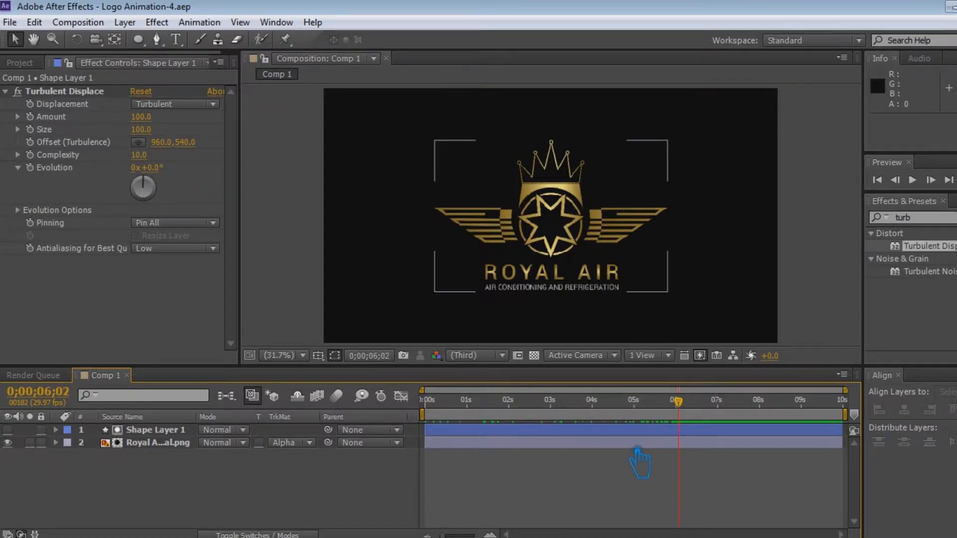
Pre-compose Shape Layer 1 as Shape Layer 1 Comp 1 and save the project.
{"action": "right_click", "coordinate": [170, 431]}
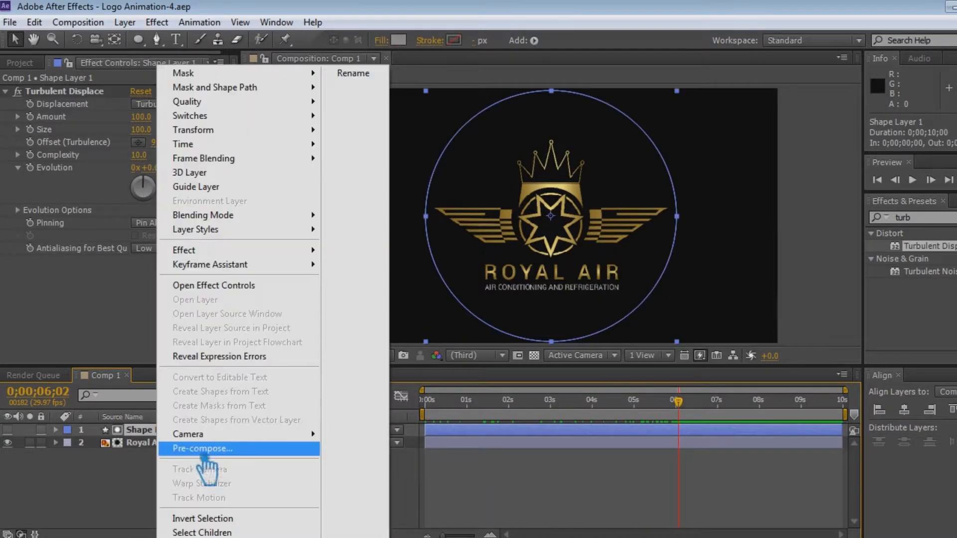
{"action": "left_click", "coordinate": [203, 449]}
{"action": "left_click", "coordinate": [346, 454]}
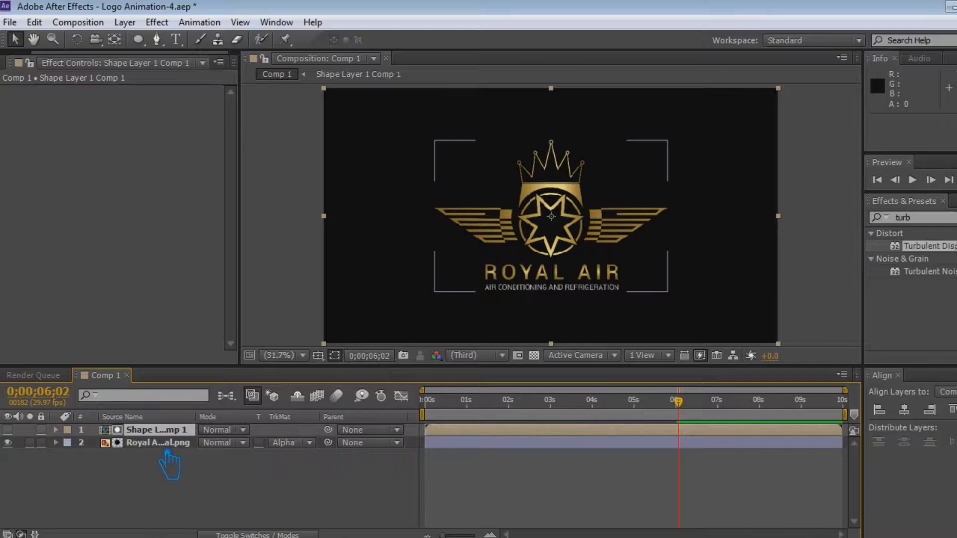
{"action": "left_click", "coordinate": [168, 459]}
{"action": "key", "text": "ctrl+s"}
Pre-compose the matte layer and the logo image together as Logo-1, show the project items and save.
{"action": "left_click", "coordinate": [154, 443]}
{"action": "left_click", "coordinate": [150, 430], "text": "shift"}
{"action": "right_click", "coordinate": [138, 434]}
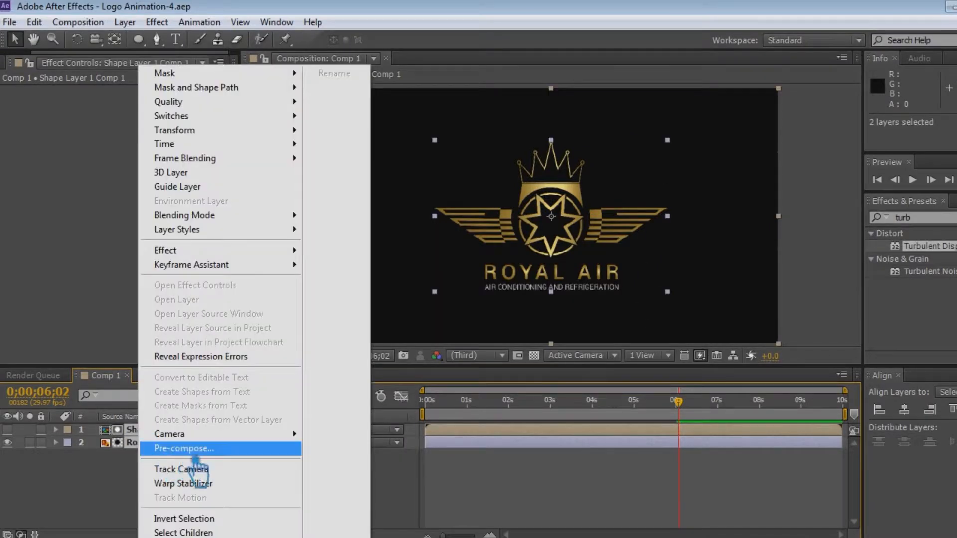
{"action": "left_click", "coordinate": [201, 449]}
{"action": "type", "text": "Logo-1"}
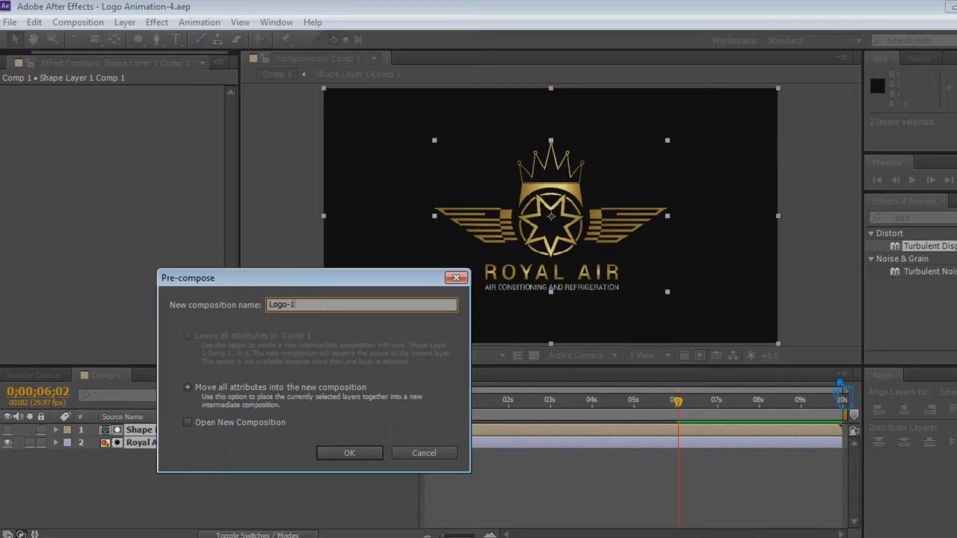
{"action": "left_click", "coordinate": [349, 452]}
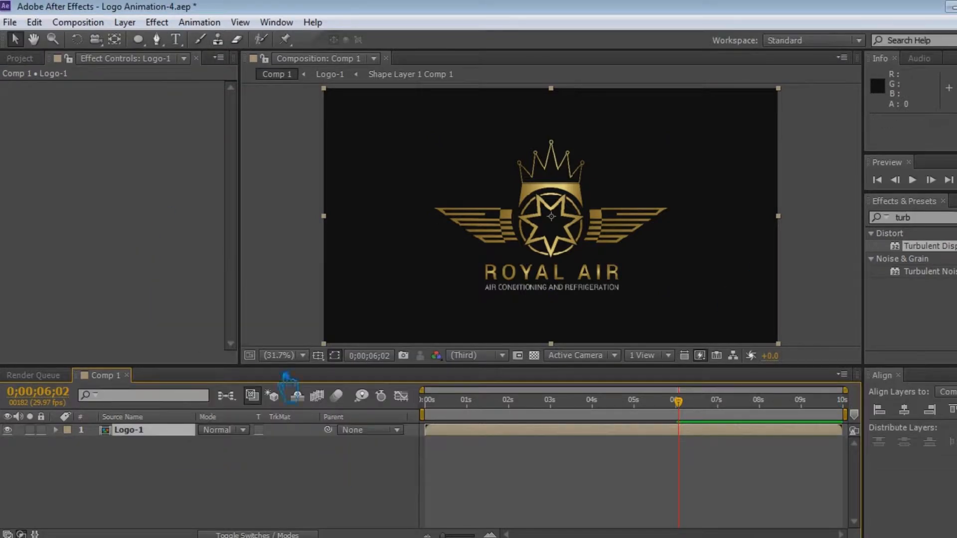
{"action": "left_click", "coordinate": [31, 58]}
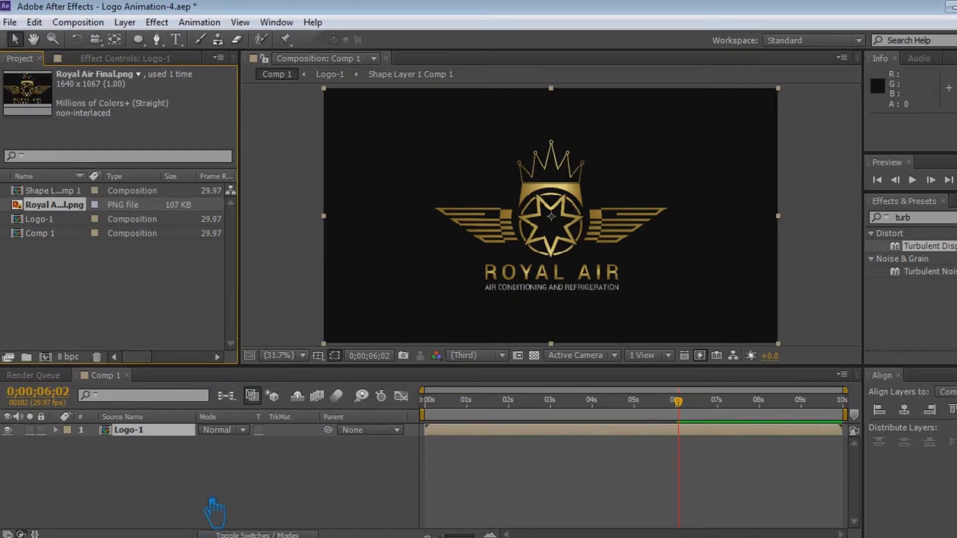
{"action": "key", "text": "ctrl+s"}
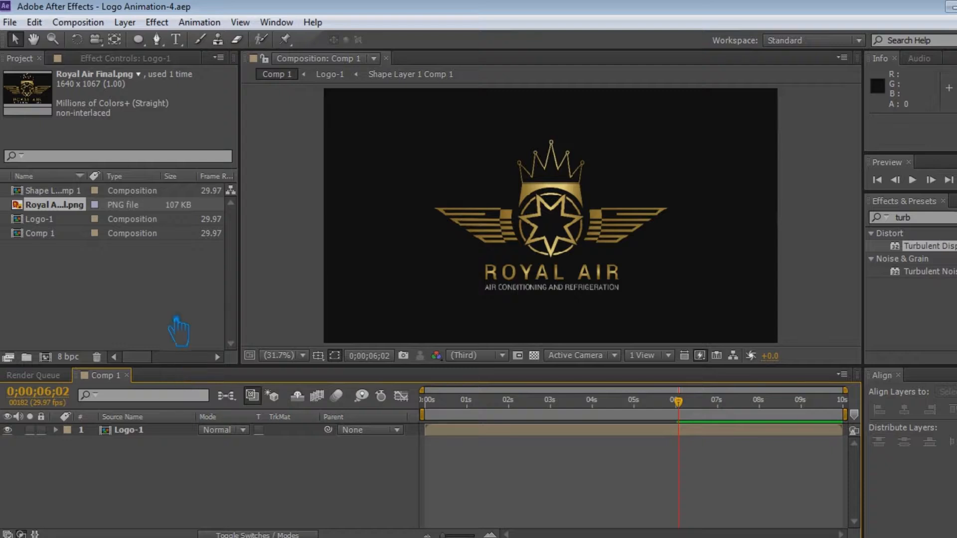
Duplicate the Logo-1 layer and shift the upper copy to start at 0;00;00;12.
{"action": "left_click", "coordinate": [179, 431]}
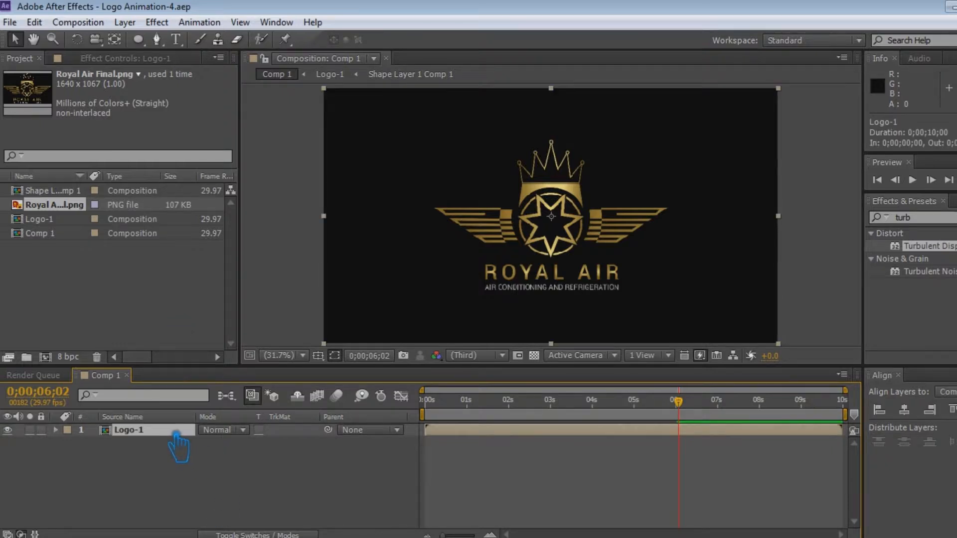
{"action": "key", "text": "ctrl+d"}
{"action": "left_click_drag", "start_coordinate": [451, 430], "coordinate": [462, 434]}
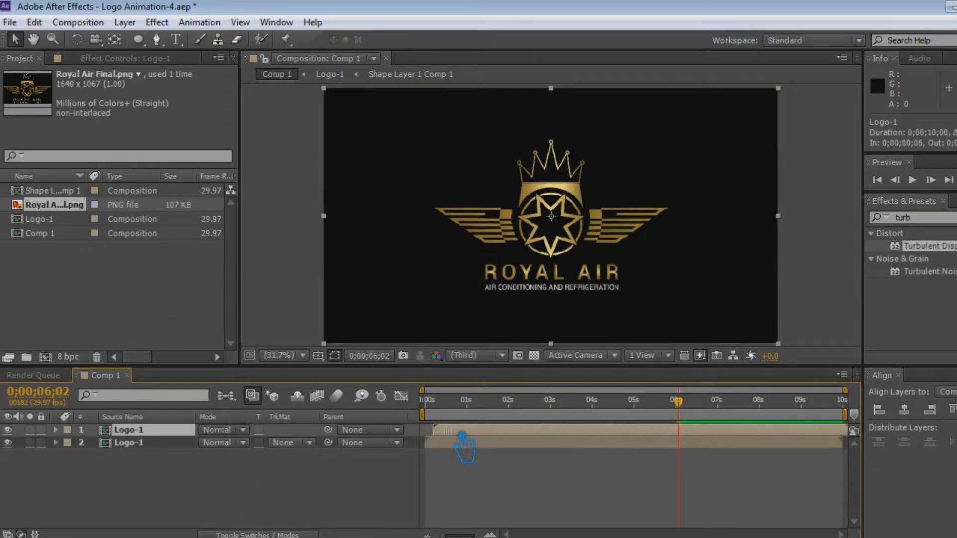
Set the lower Logo-1 layer's track matte to Alpha Inverted Matte, preview the result up to 0;00;06;09 and save.
{"action": "left_click", "coordinate": [299, 443]}
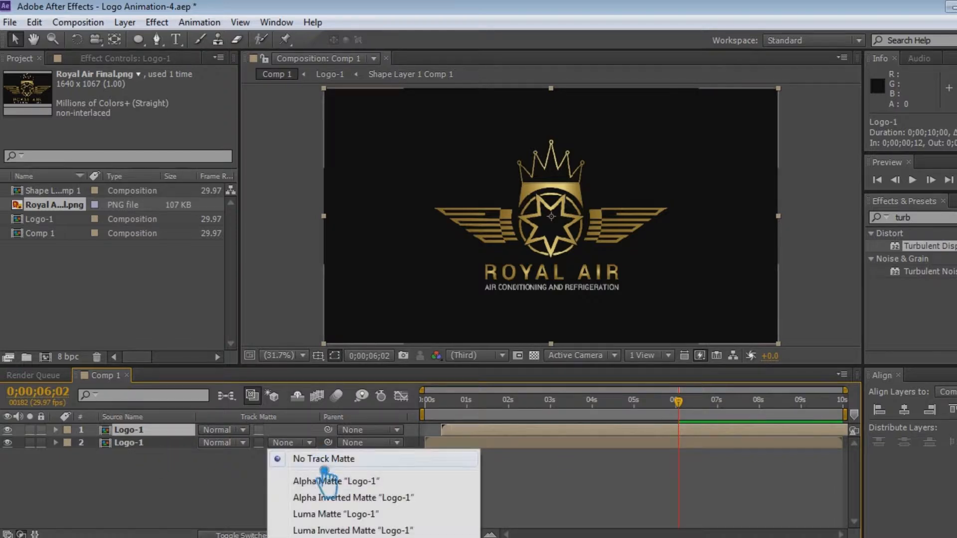
{"action": "left_click", "coordinate": [345, 501]}
{"action": "left_click_drag", "start_coordinate": [709, 399], "coordinate": [688, 466]}
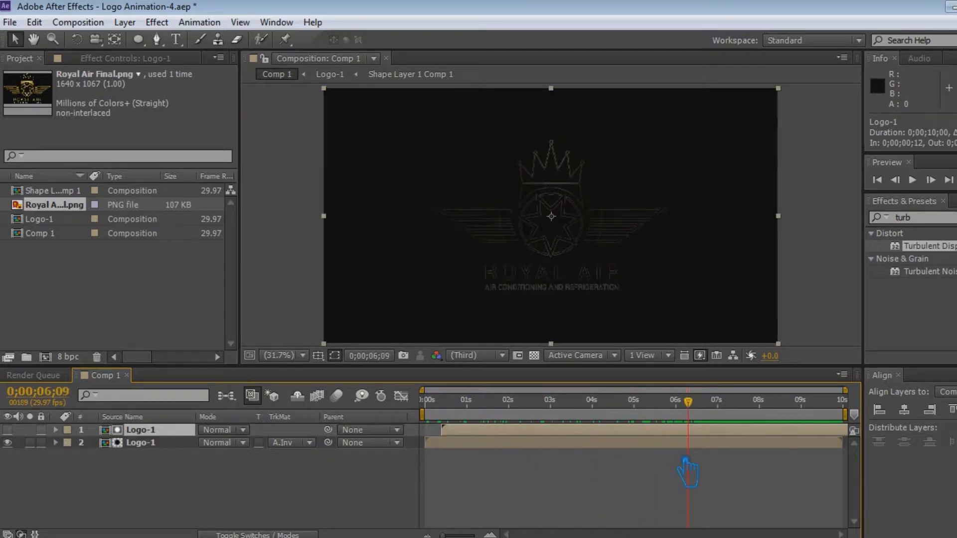
{"action": "key", "text": "ctrl+s"}
Pre-compose both Logo-1 layers into a new composition named Logo-2.
{"action": "left_click_drag", "start_coordinate": [199, 496], "coordinate": [107, 423]}
{"action": "right_click", "coordinate": [129, 436]}
{"action": "left_click", "coordinate": [218, 450]}
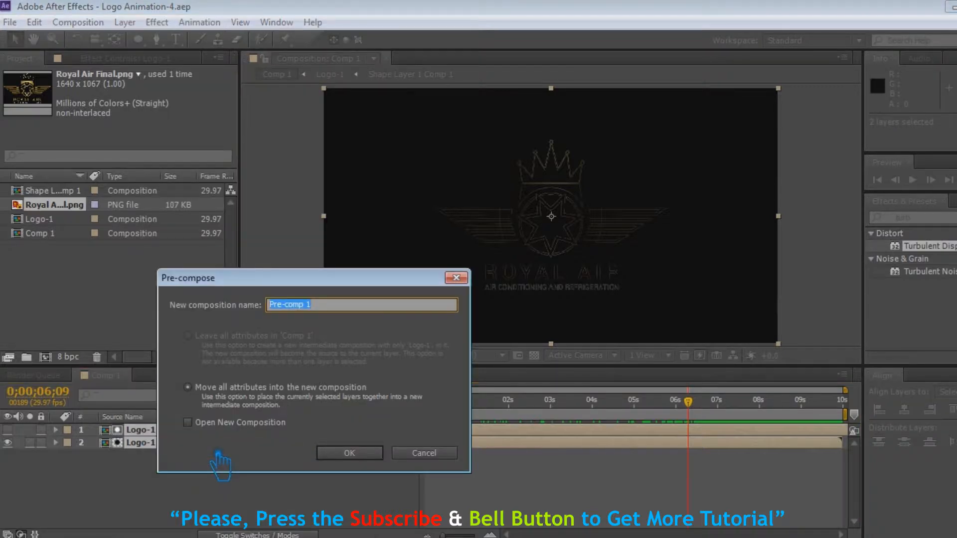
{"action": "type", "text": "Logo-2"}
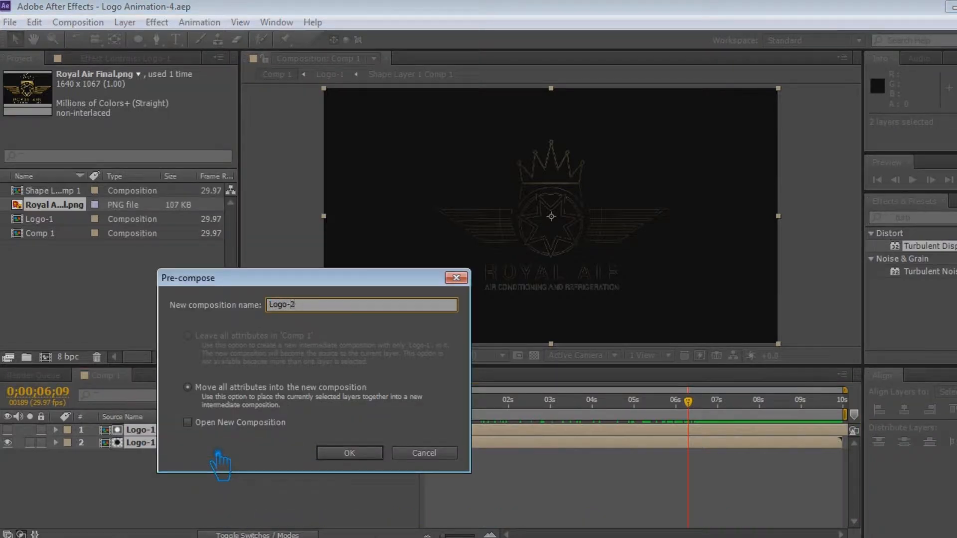
{"action": "left_click", "coordinate": [366, 453]}
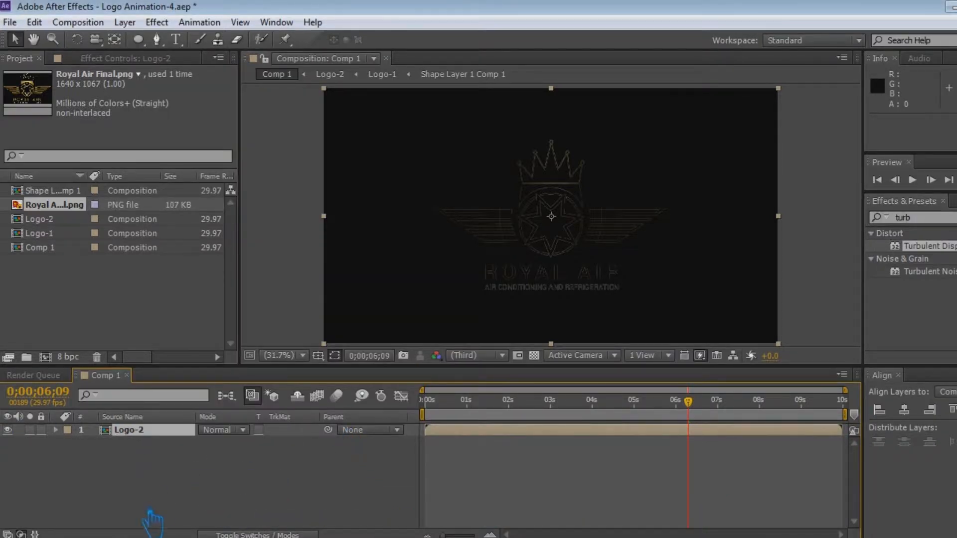
Add Shape Layer 1 Comp 1 above Logo-2 and set Logo-2's track matte to Alpha Inverted Matte.
{"action": "left_click_drag", "start_coordinate": [52, 191], "coordinate": [152, 435]}
{"action": "left_click", "coordinate": [301, 443]}
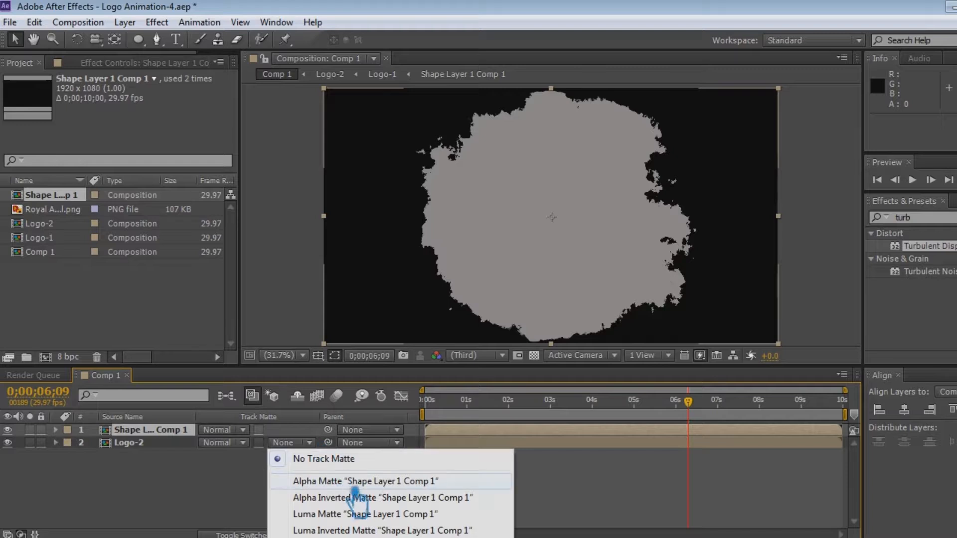
{"action": "left_click", "coordinate": [209, 499]}
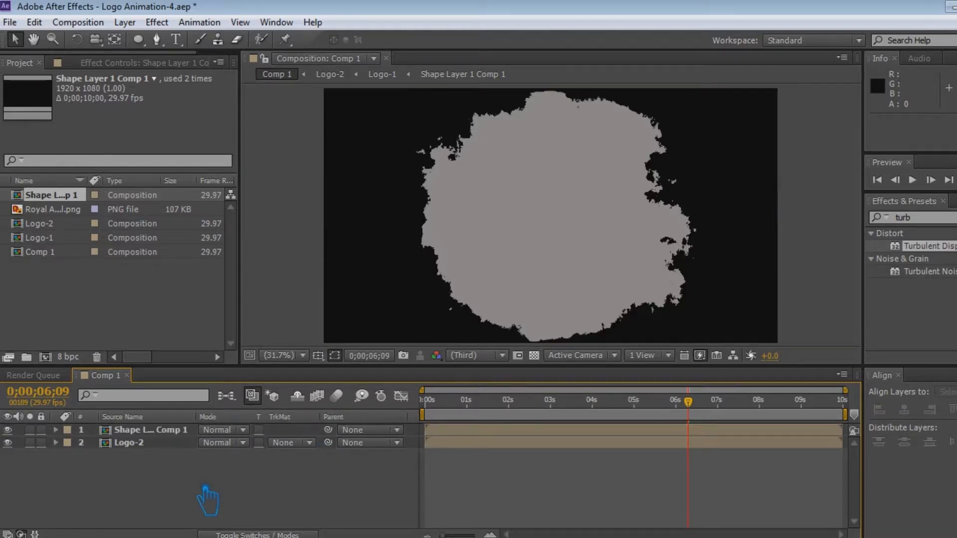
{"action": "left_click", "coordinate": [299, 443]}
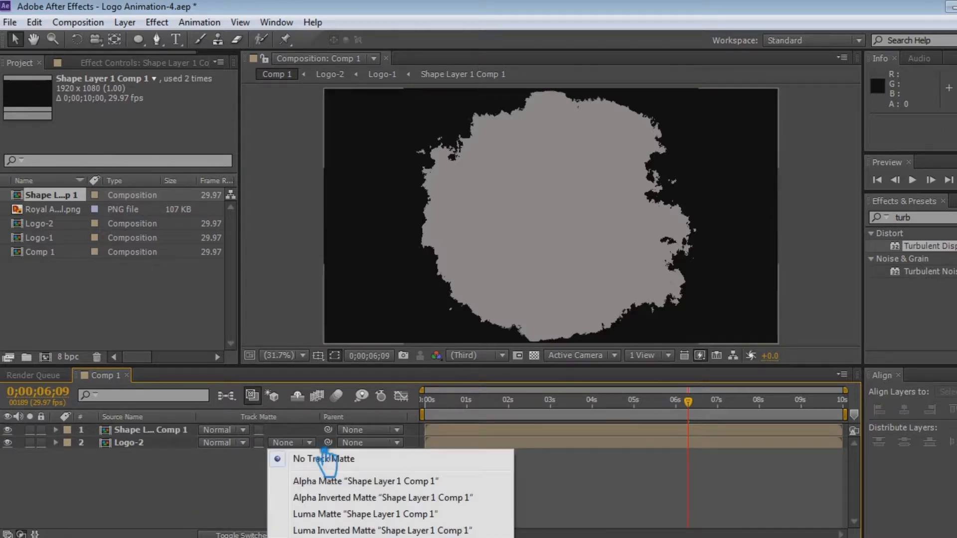
{"action": "left_click", "coordinate": [343, 498]}
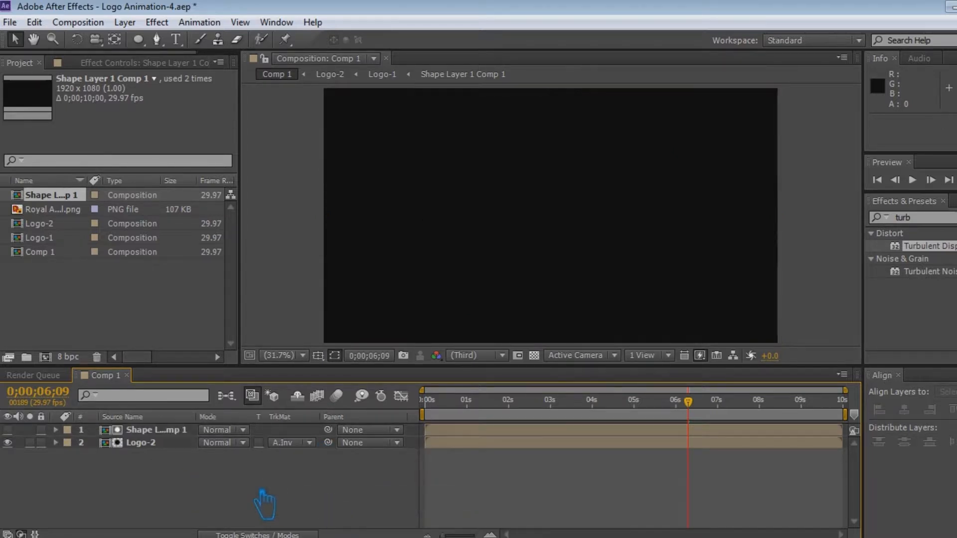
Shift the Shape Layer 1 Comp 1 layer slightly later in time, preview up to 0;00;06;00 and save the project.
{"action": "left_click", "coordinate": [492, 432]}
{"action": "left_click_drag", "start_coordinate": [492, 435], "coordinate": [498, 438]}
{"action": "left_click_drag", "start_coordinate": [698, 405], "coordinate": [690, 435]}
{"action": "key", "text": "ctrl+s"}
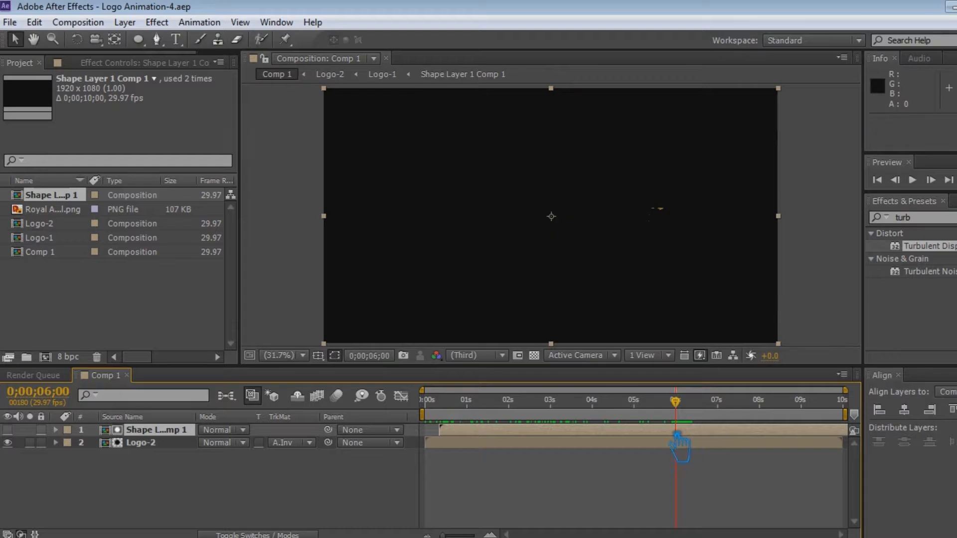
Pre-compose the Shape Layer 1 Comp 1 and Logo-2 layers as Logo-3 and save the project.
{"action": "left_click_drag", "start_coordinate": [196, 471], "coordinate": [147, 435]}
{"action": "right_click", "coordinate": [142, 442]}
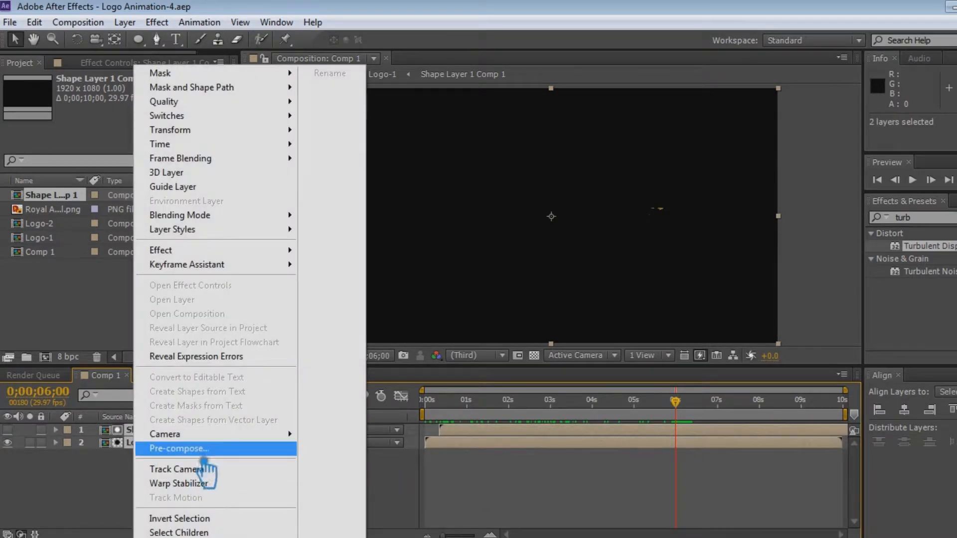
{"action": "left_click", "coordinate": [206, 450]}
{"action": "type", "text": "Logo-3"}
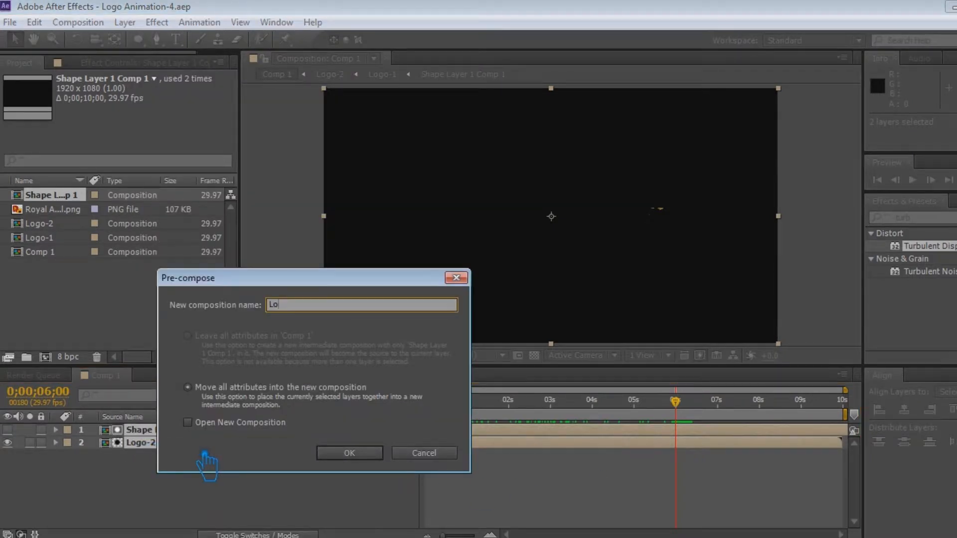
{"action": "left_click", "coordinate": [343, 443]}
{"action": "key", "text": "ctrl+s"}
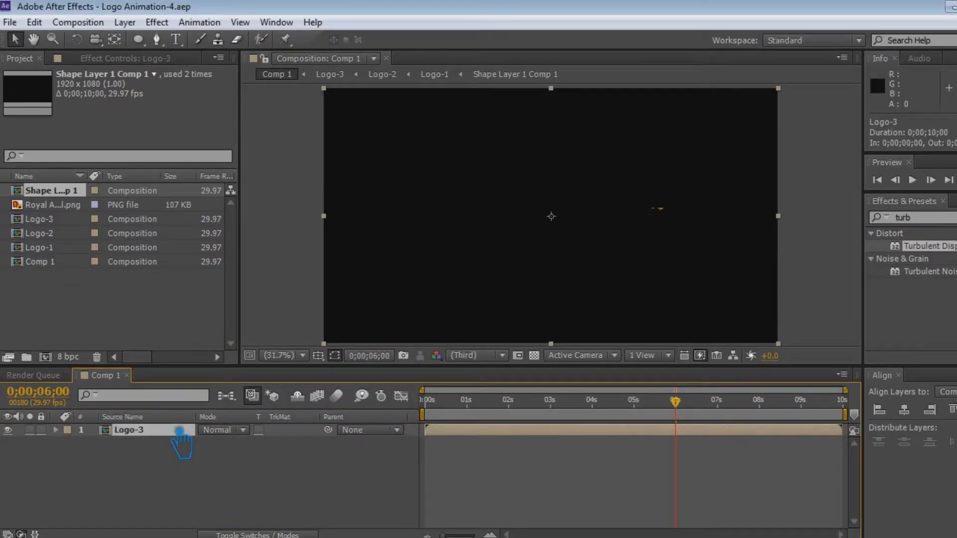
Make the Logo-3 layer a 3D layer and turn off its visibility.
{"action": "key", "text": "F4"}
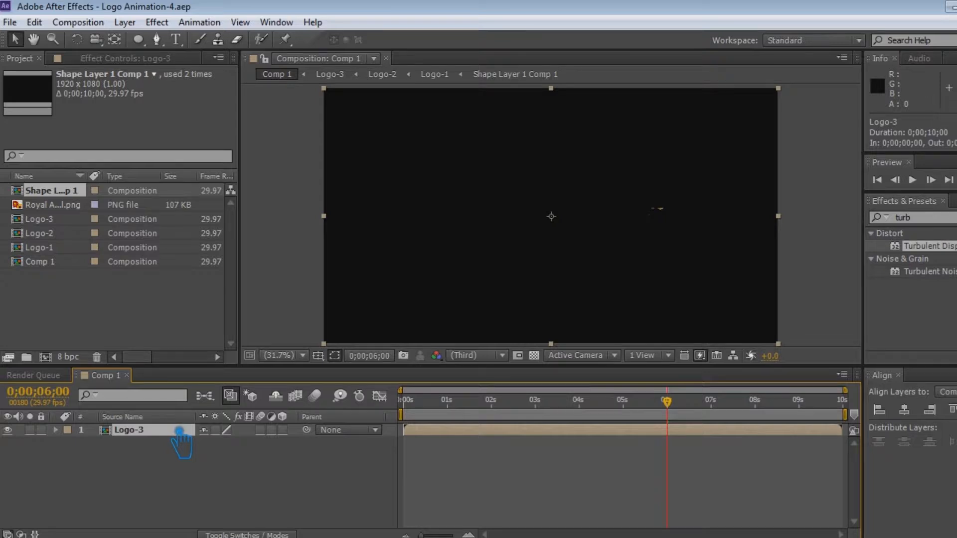
{"action": "left_click", "coordinate": [282, 430]}
{"action": "left_click", "coordinate": [7, 430]}
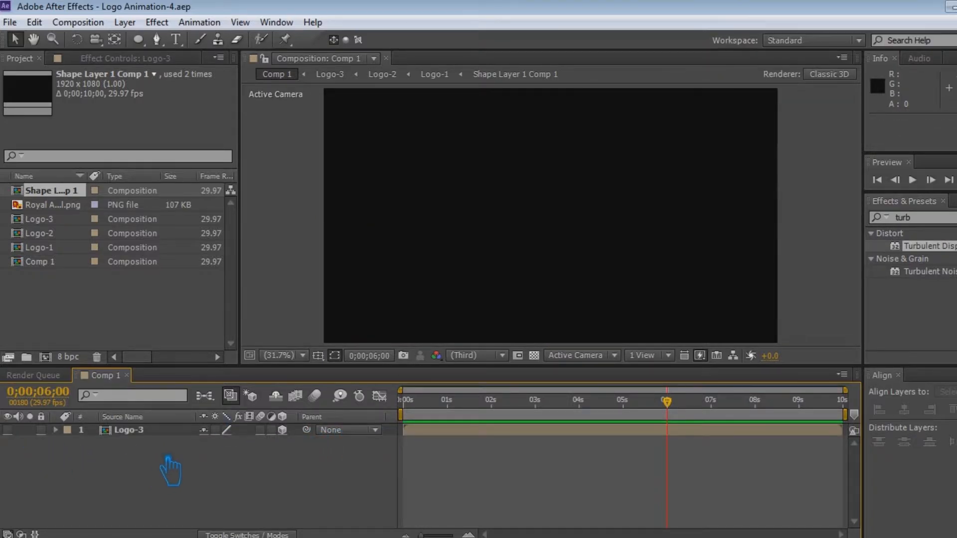
Create a new 1920 x 1080 px solid layer named Particle in Comp 1.
{"action": "right_click", "coordinate": [156, 455]}
{"action": "mouse_move", "coordinate": [225, 298]}
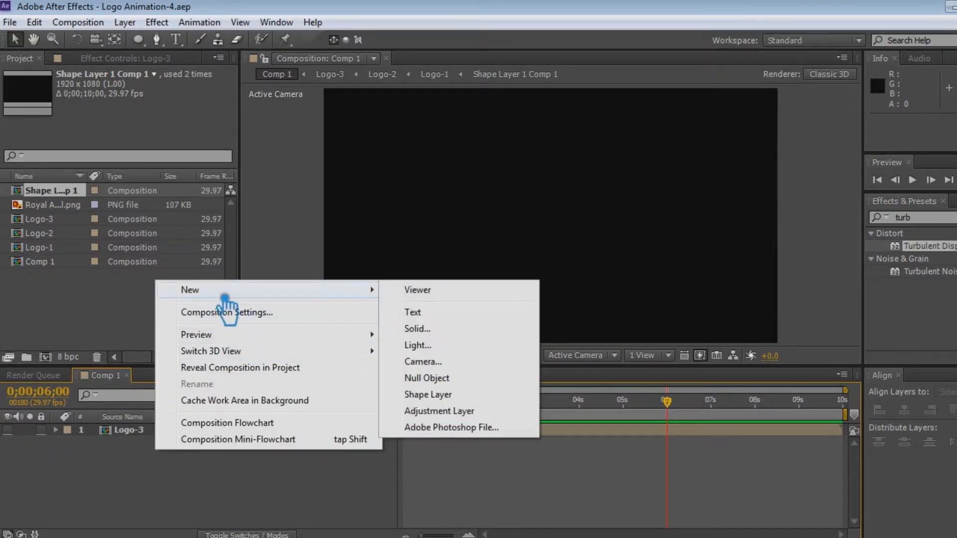
{"action": "left_click", "coordinate": [416, 329]}
{"action": "type", "text": "Particle"}
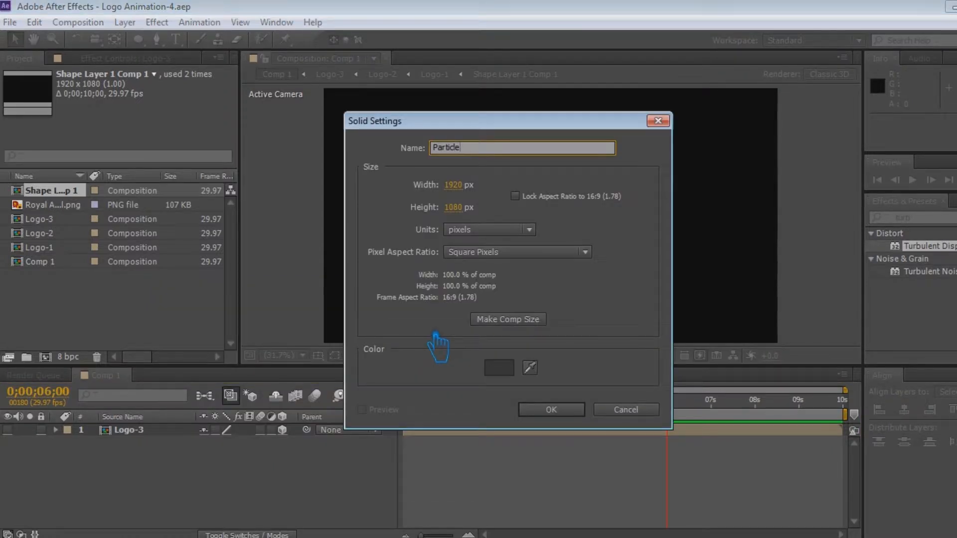
{"action": "left_click", "coordinate": [575, 410]}
Find the Trapcode Particular effect by searching for "part" and apply it to the Particle layer.
{"action": "left_click", "coordinate": [903, 217]}
{"action": "key", "text": "BackSpace"}
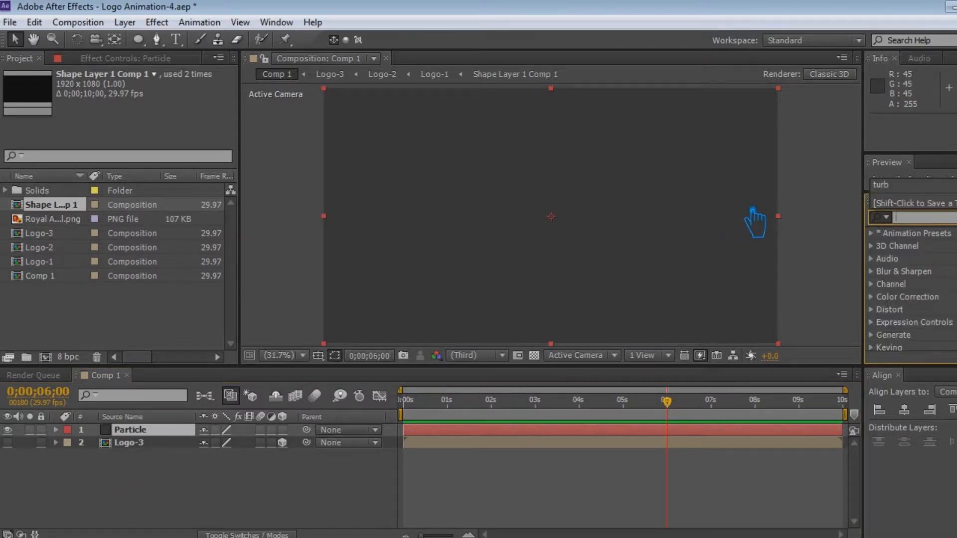
{"action": "type", "text": "part"}
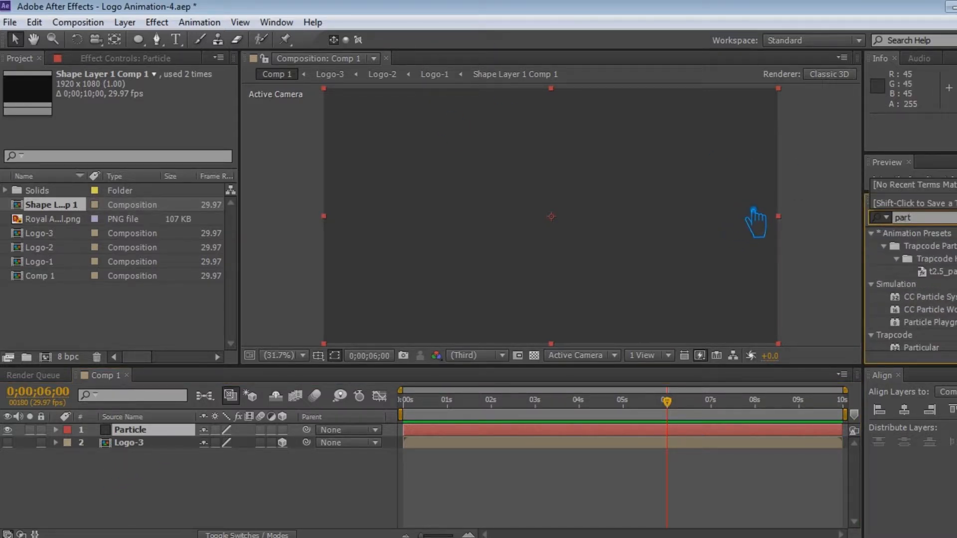
{"action": "scroll", "coordinate": [945, 289], "scroll_direction": "down", "scroll_amount": 1}
{"action": "left_click_drag", "start_coordinate": [930, 357], "coordinate": [584, 273]}
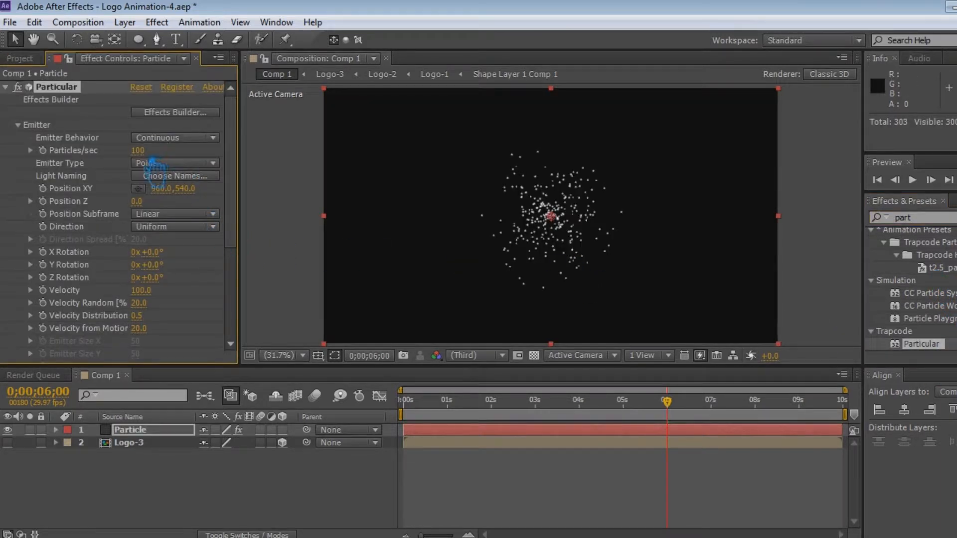
Set the Particular emitter to 320000 particles/sec and its Emitter Type to Layer.
{"action": "left_click", "coordinate": [138, 151]}
{"action": "type", "text": "3"}
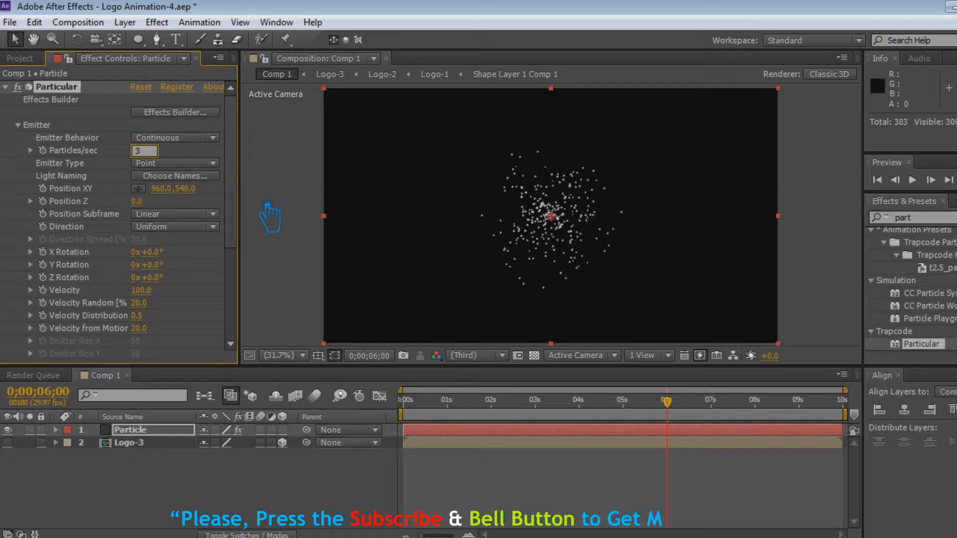
{"action": "type", "text": "200000"}
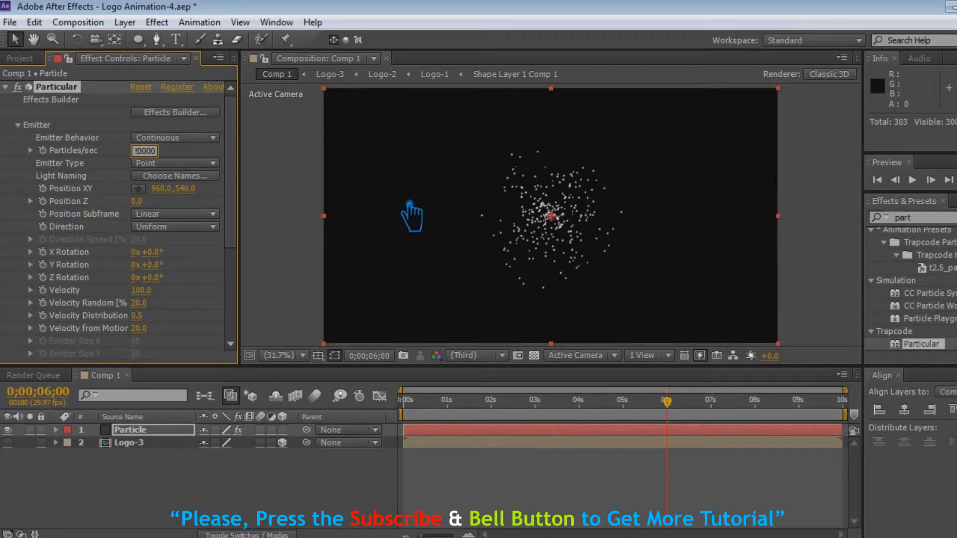
{"action": "left_click", "coordinate": [162, 165]}
{"action": "left_click", "coordinate": [195, 263]}
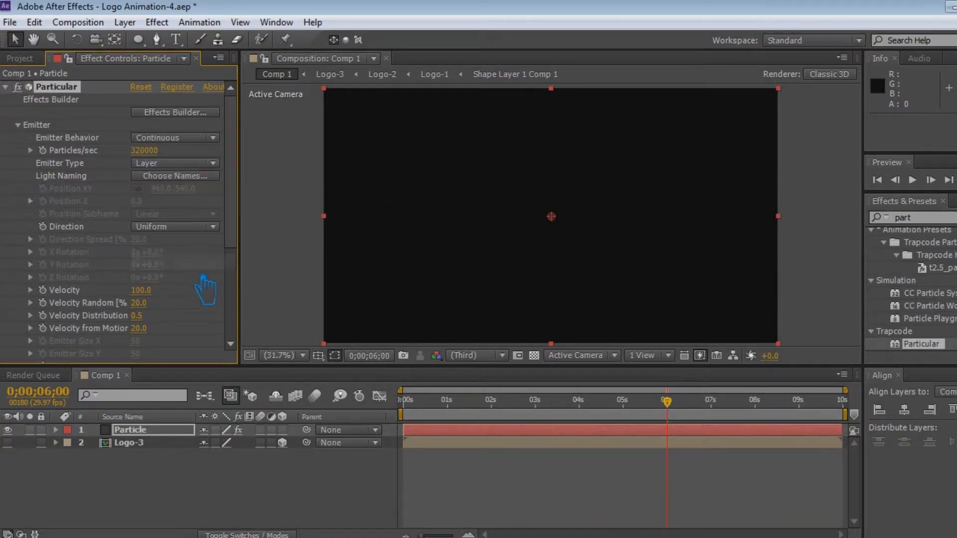
Set the emitter's Velocity and Velocity Random both to 0.
{"action": "left_click", "coordinate": [141, 290]}
{"action": "type", "text": "0"}
{"action": "left_click", "coordinate": [145, 305]}
{"action": "type", "text": "0"}
{"action": "key", "text": "Return"}
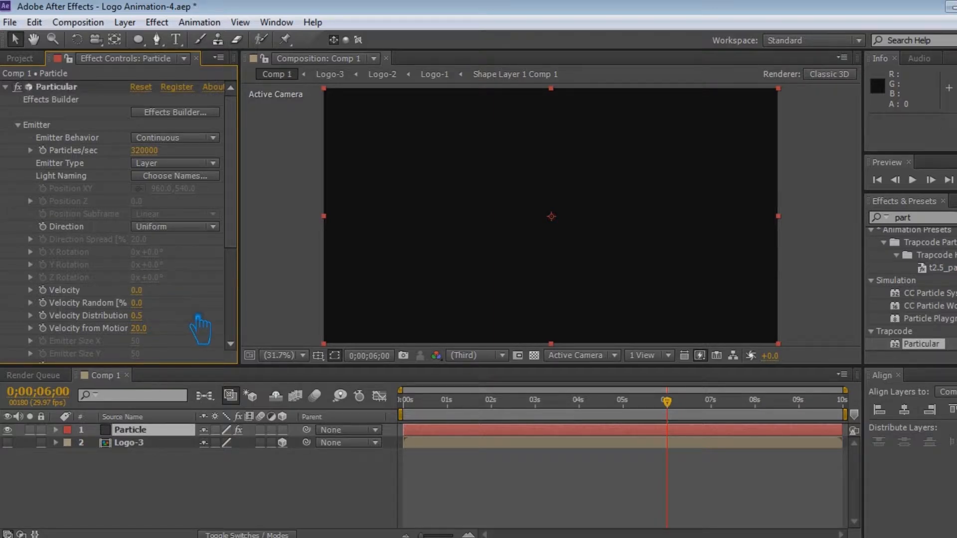
Choose Logo-3 as the source layer in Particular's Layer Emitter settings.
{"action": "scroll", "coordinate": [130, 339], "scroll_direction": "down", "scroll_amount": 3}
{"action": "left_click", "coordinate": [48, 303]}
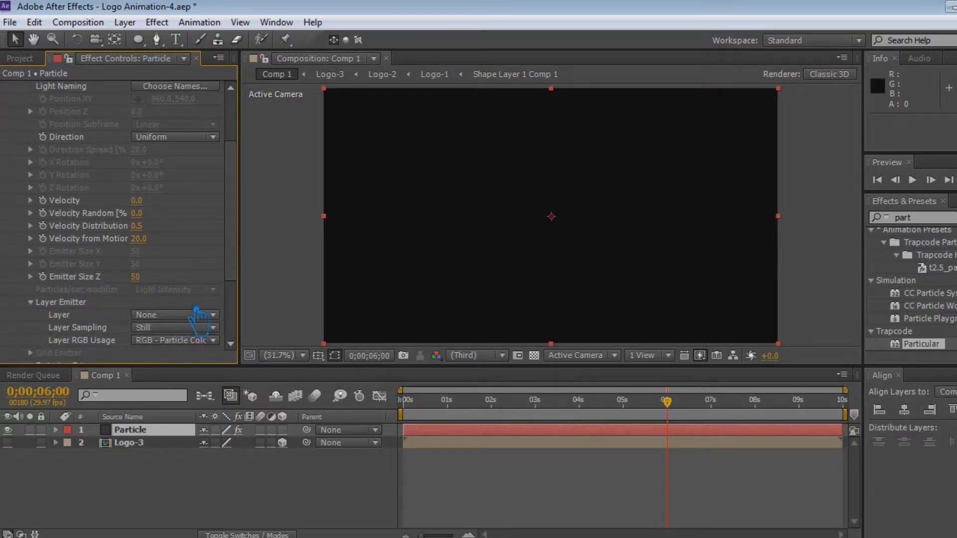
{"action": "scroll", "coordinate": [197, 319], "scroll_direction": "down", "scroll_amount": 1}
{"action": "left_click", "coordinate": [175, 282]}
{"action": "left_click", "coordinate": [202, 337]}
Set Layer Sampling to Particle Birth Time and Layer RGB Usage to RGB - XYZ Velocity, and save the project.
{"action": "left_click", "coordinate": [174, 294]}
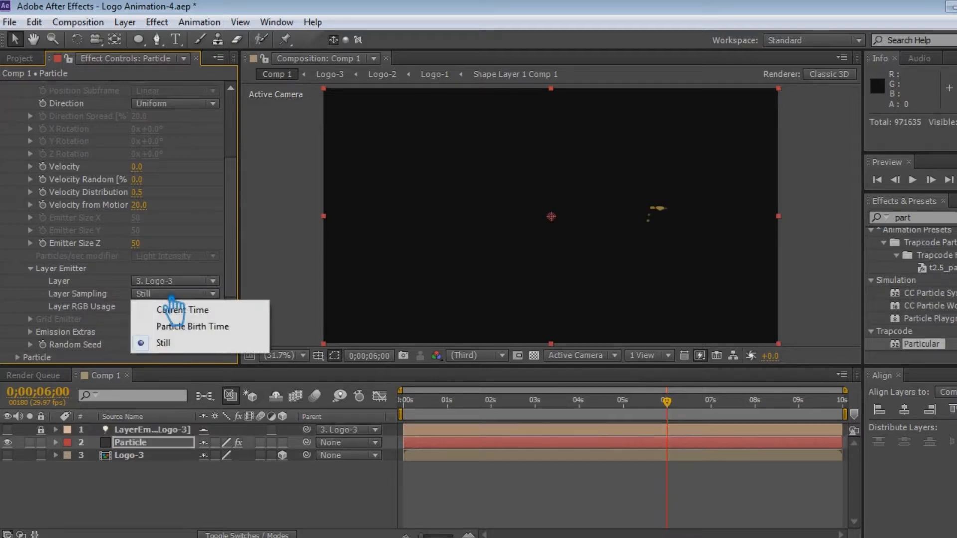
{"action": "left_click", "coordinate": [180, 324]}
{"action": "left_click", "coordinate": [180, 326]}
{"action": "left_click", "coordinate": [227, 479]}
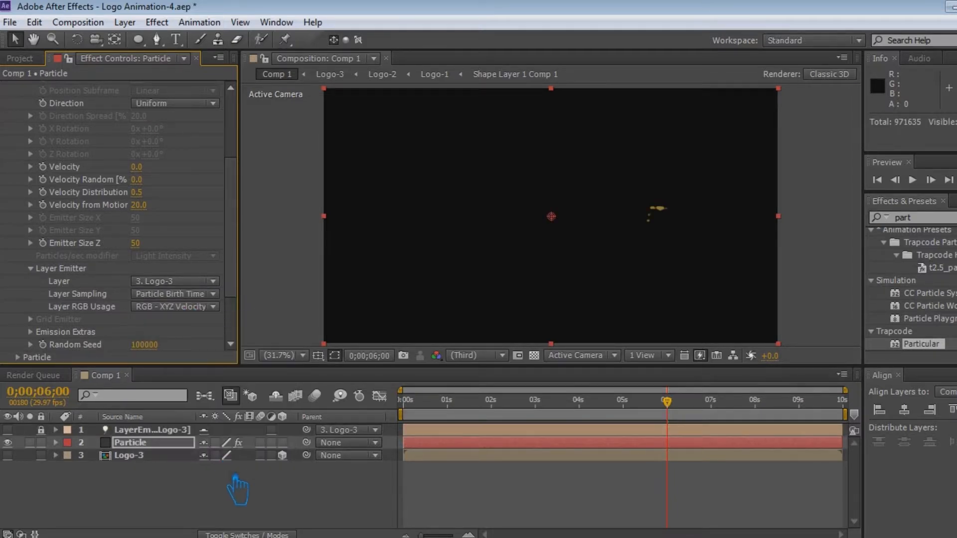
{"action": "key", "text": "ctrl+s"}
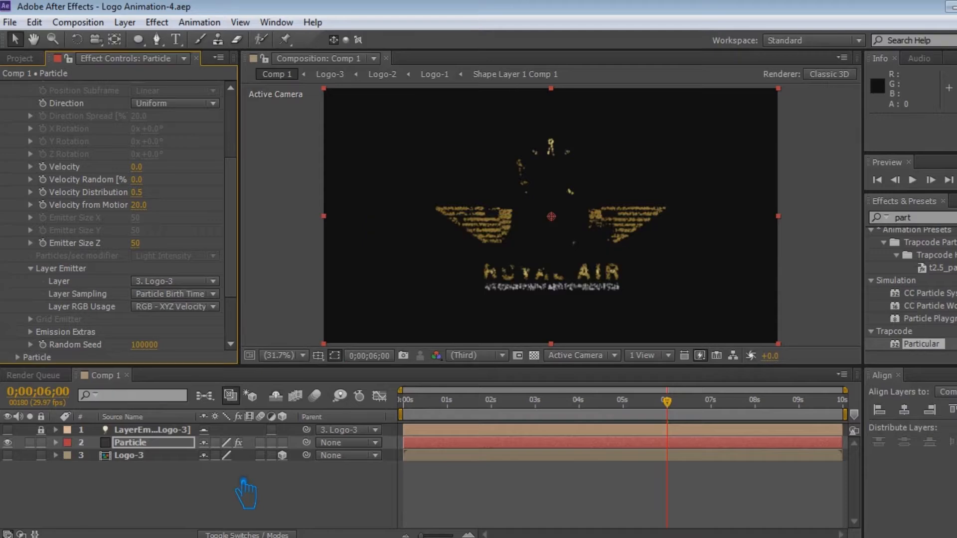
Set the Size Random of Particular's main particles to 5%.
{"action": "scroll", "coordinate": [169, 317], "scroll_direction": "down", "scroll_amount": 3}
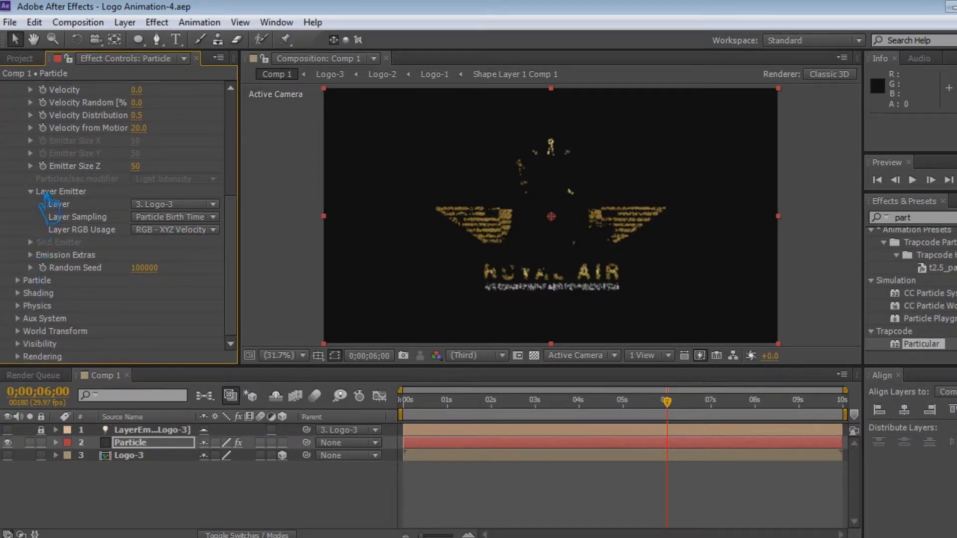
{"action": "scroll", "coordinate": [49, 205], "scroll_direction": "up", "scroll_amount": 8}
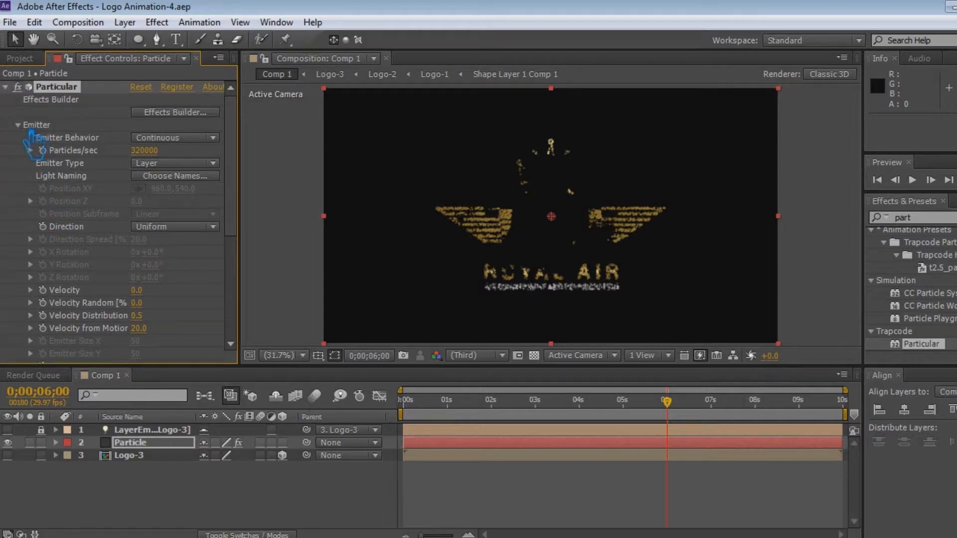
{"action": "left_click", "coordinate": [19, 125]}
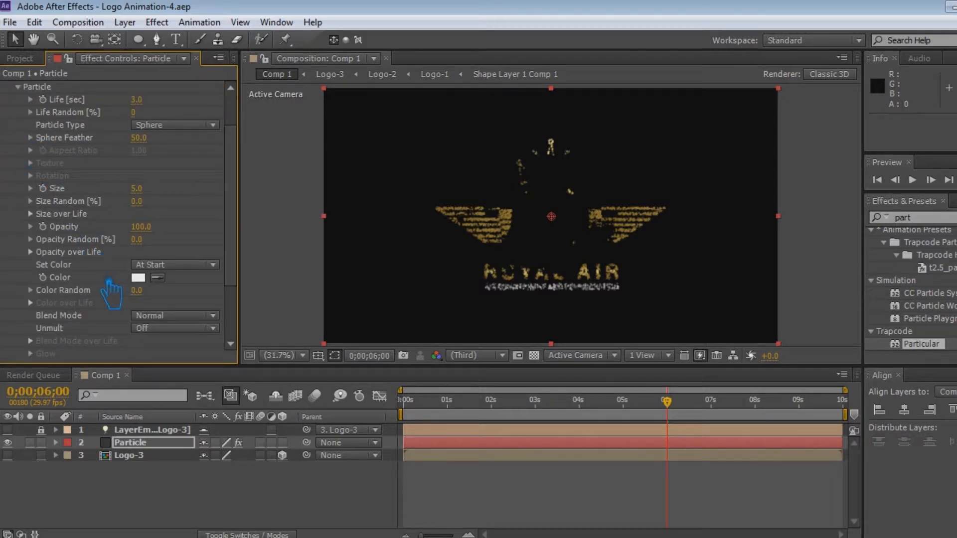
{"action": "scroll", "coordinate": [110, 293], "scroll_direction": "down", "scroll_amount": 2}
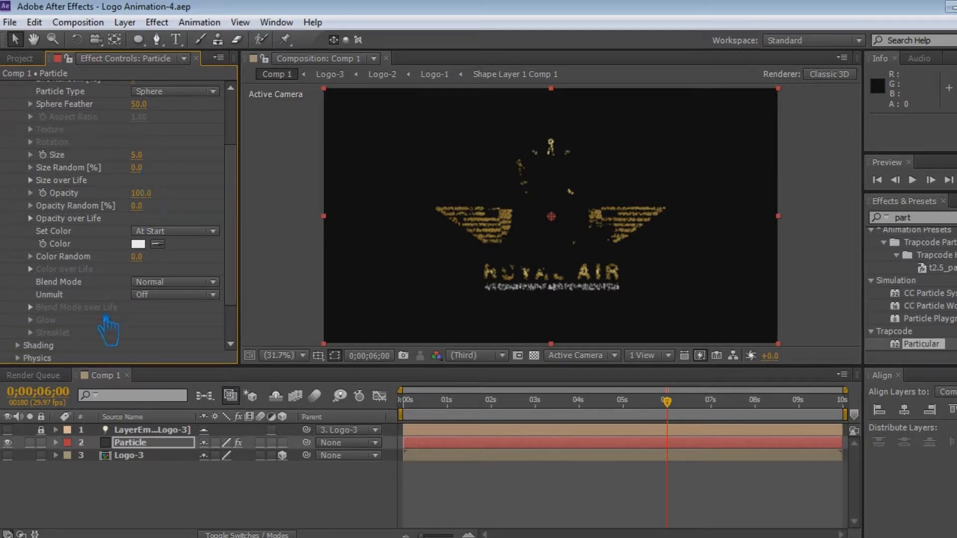
{"action": "left_click", "coordinate": [137, 168]}
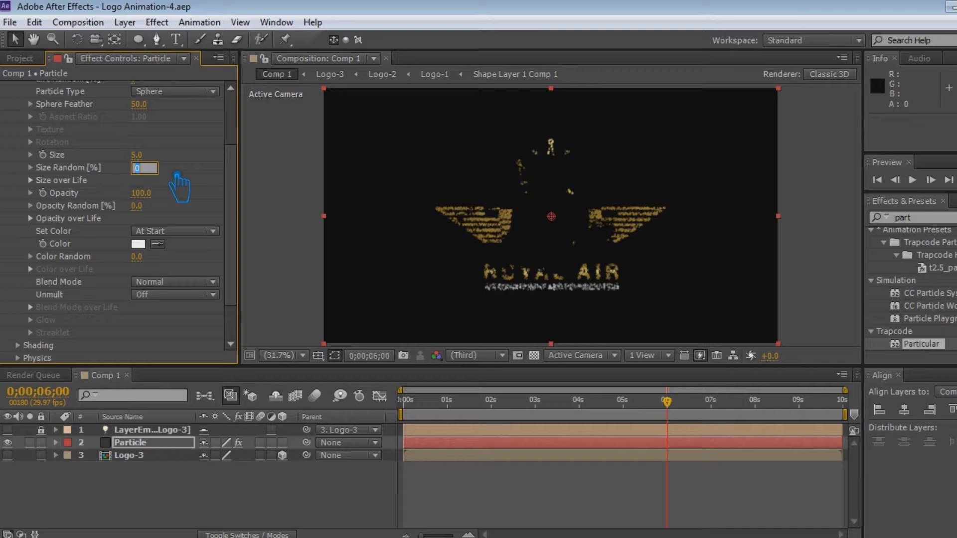
{"action": "type", "text": "2"}
{"action": "left_click", "coordinate": [266, 243]}
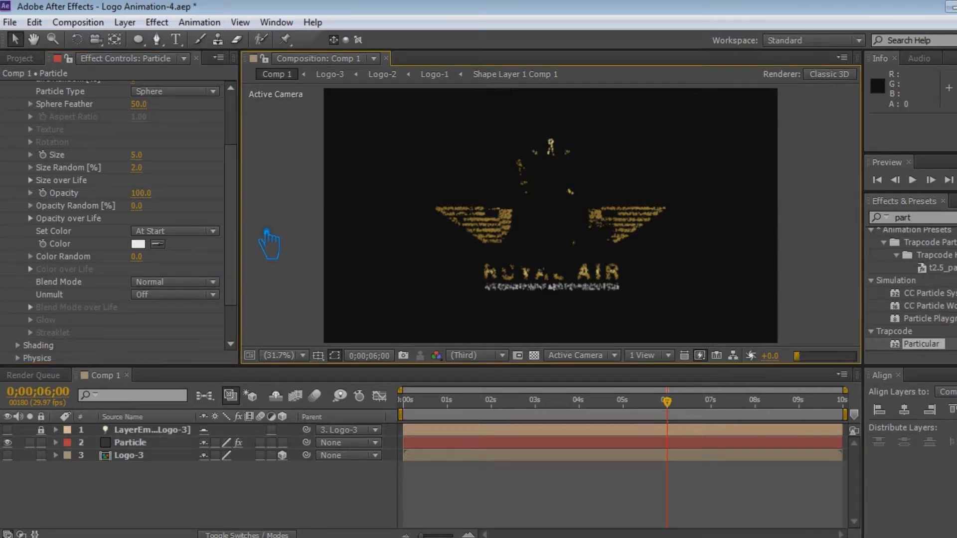
{"action": "left_click", "coordinate": [145, 167]}
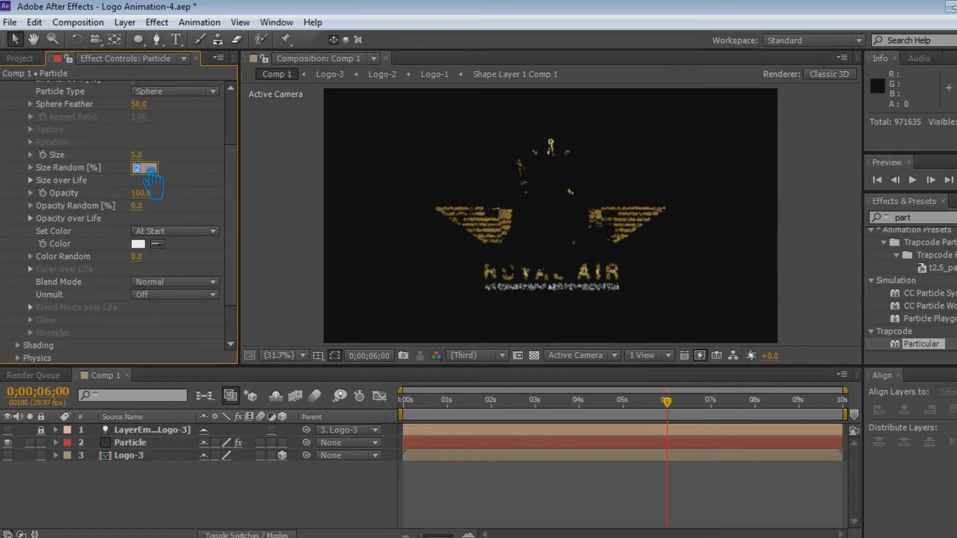
{"action": "type", "text": "5"}
{"action": "key", "text": "Return"}
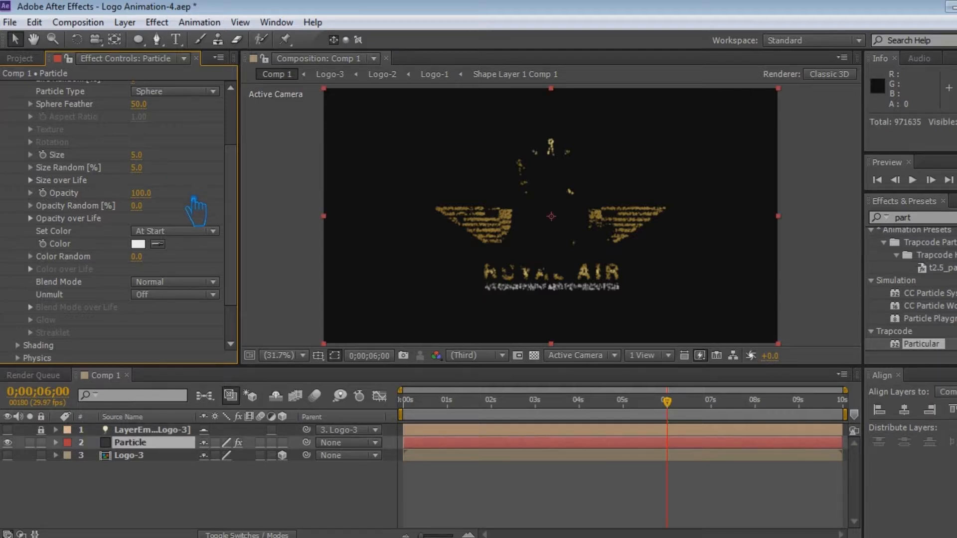
Turn on Shadowlet for Main and Shadowlet for Aux in Particular's Shading settings and save the project.
{"action": "scroll", "coordinate": [144, 315], "scroll_direction": "down", "scroll_amount": 2}
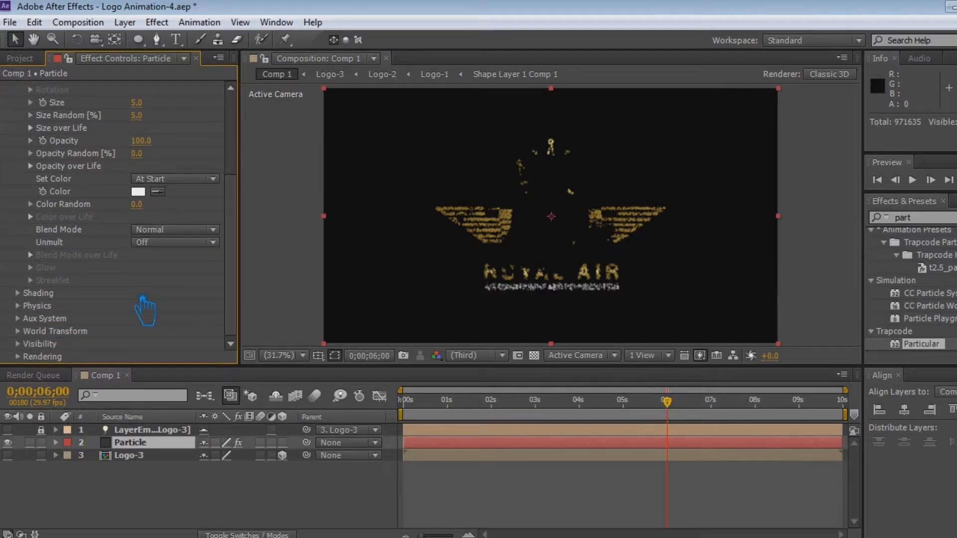
{"action": "left_click", "coordinate": [18, 294]}
{"action": "scroll", "coordinate": [30, 301], "scroll_direction": "down", "scroll_amount": 3}
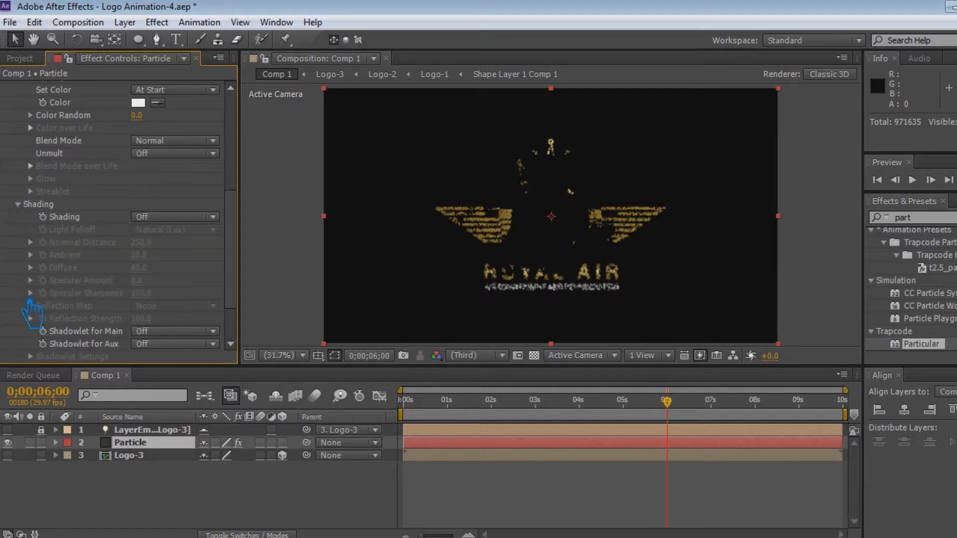
{"action": "left_click", "coordinate": [187, 332]}
{"action": "left_click", "coordinate": [178, 378]}
{"action": "scroll", "coordinate": [177, 339], "scroll_direction": "down", "scroll_amount": 3}
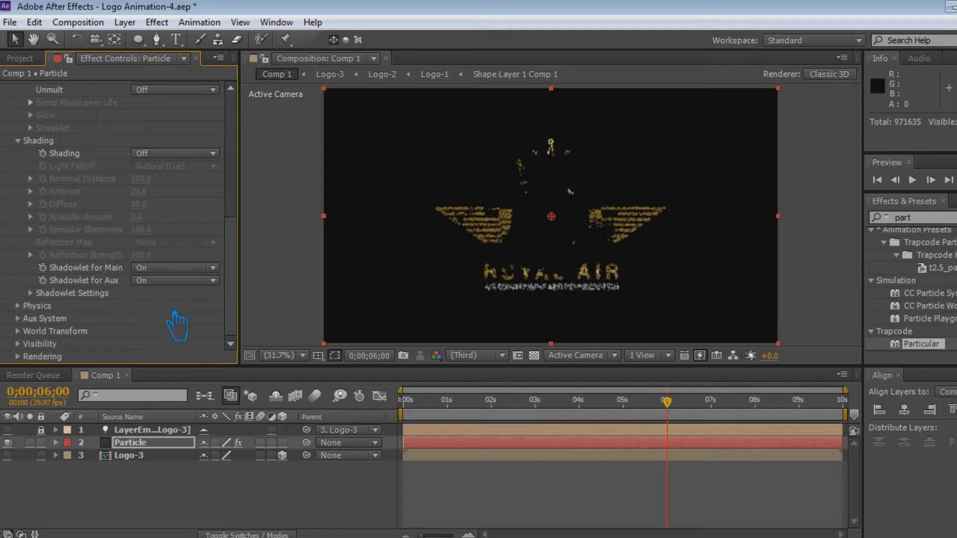
{"action": "key", "text": "ctrl+s"}
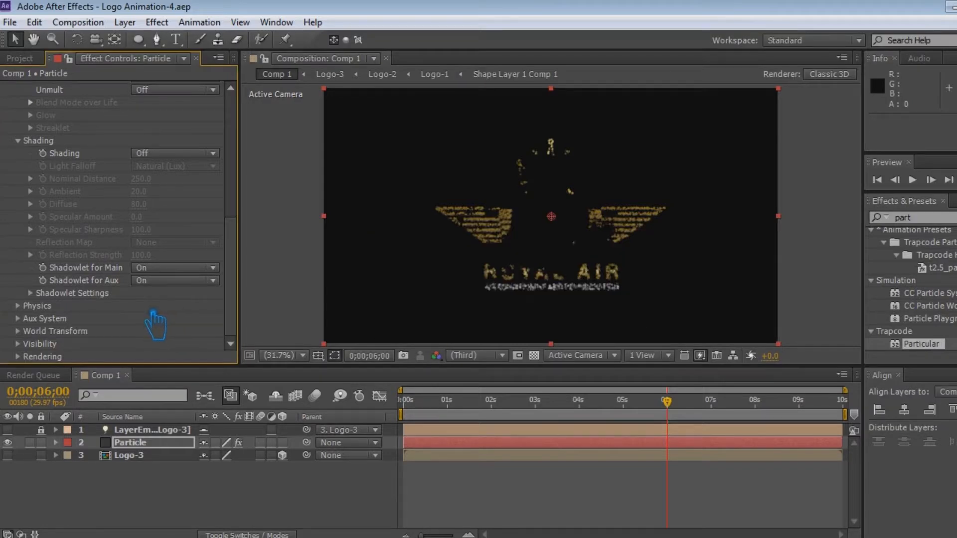
Set Affect Position to 50 in the Turbulence Field under Particular's Air physics.
{"action": "left_click", "coordinate": [18, 306]}
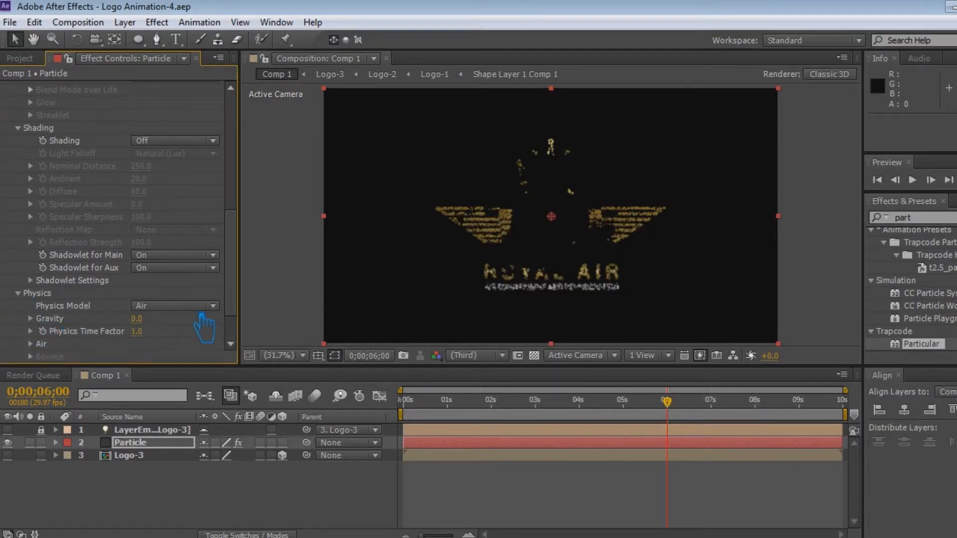
{"action": "scroll", "coordinate": [199, 319], "scroll_direction": "down", "scroll_amount": 3}
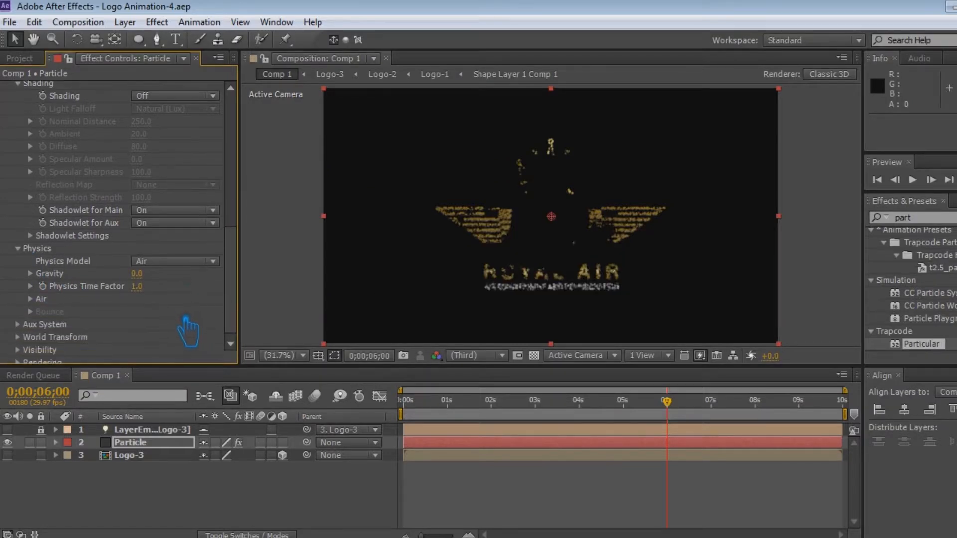
{"action": "left_click", "coordinate": [31, 299]}
{"action": "scroll", "coordinate": [197, 306], "scroll_direction": "down", "scroll_amount": 8}
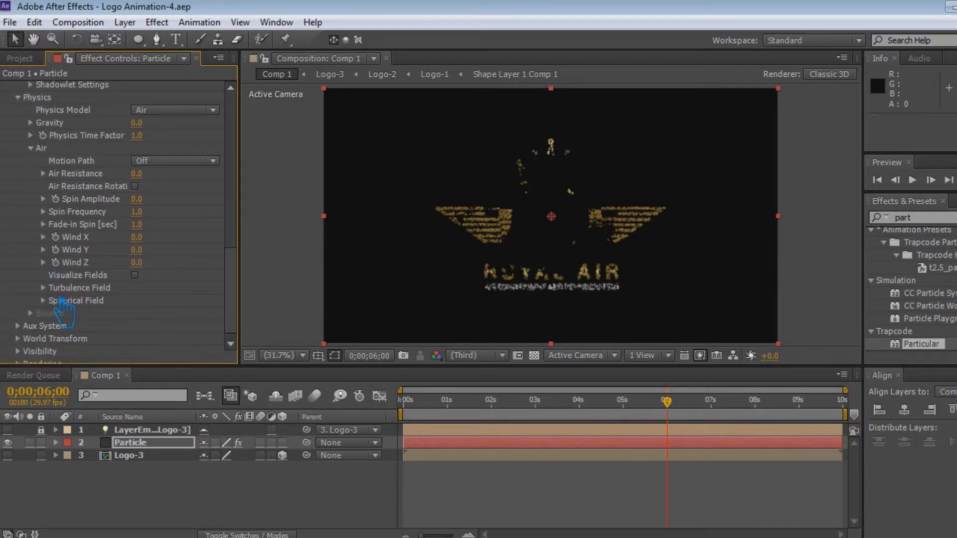
{"action": "left_click", "coordinate": [43, 287]}
{"action": "scroll", "coordinate": [65, 299], "scroll_direction": "down", "scroll_amount": 6}
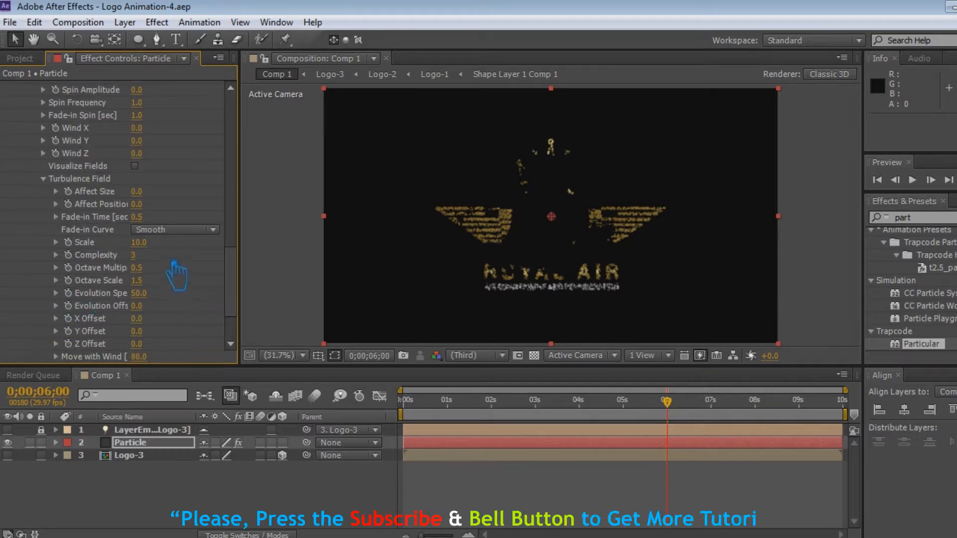
{"action": "left_click", "coordinate": [137, 204]}
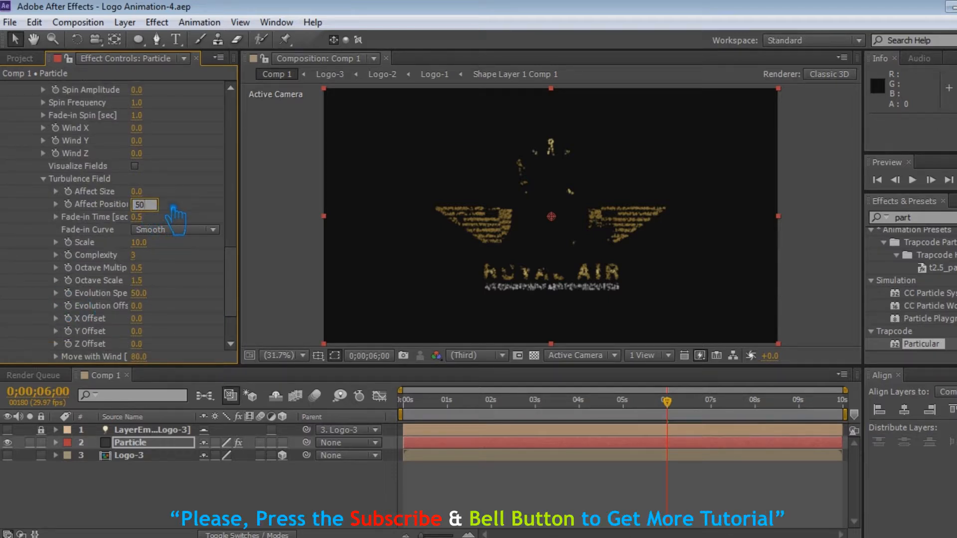
{"action": "key", "text": "Return"}
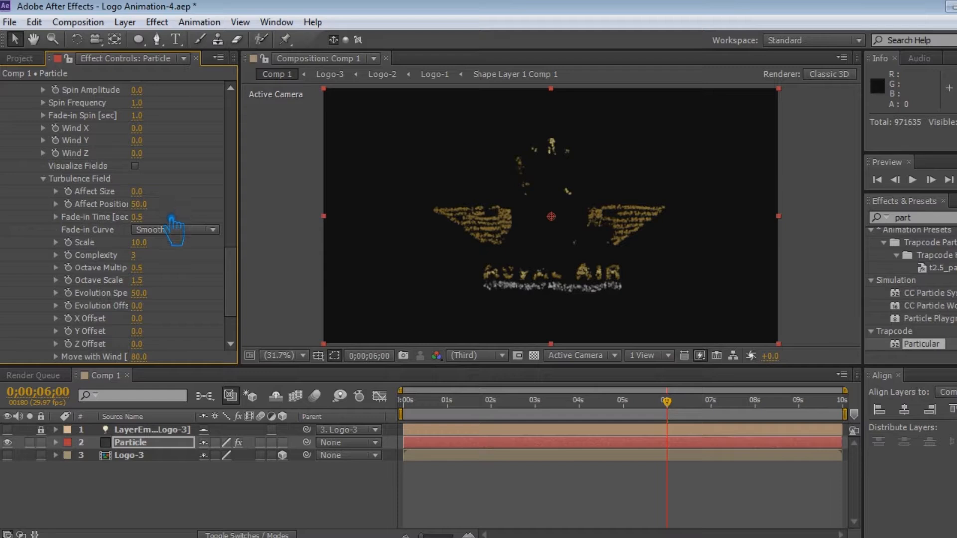
Set the Aux System's Emit to Continuously and its Color From Main to 100%, saving the project between the two changes.
{"action": "scroll", "coordinate": [186, 307], "scroll_direction": "down", "scroll_amount": 4}
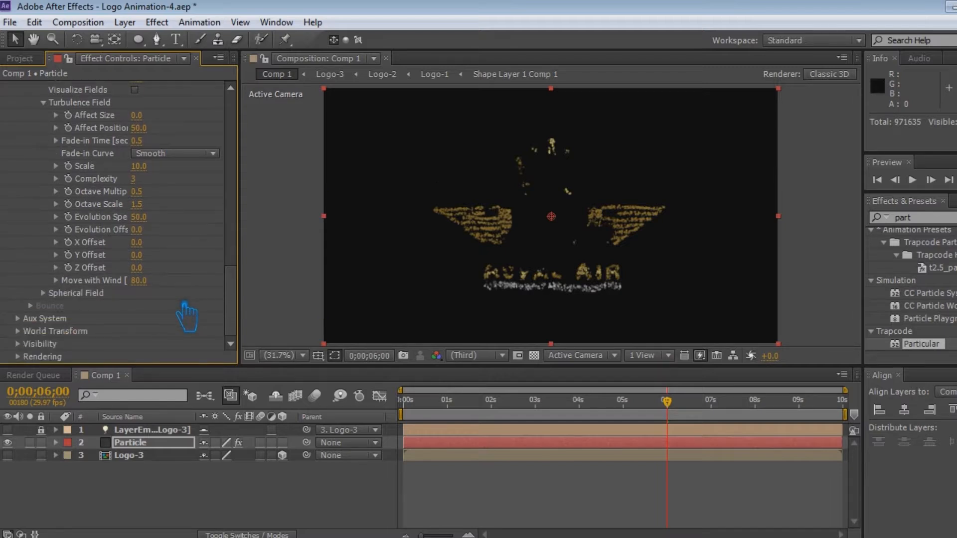
{"action": "left_click", "coordinate": [23, 319]}
{"action": "left_click", "coordinate": [192, 128]}
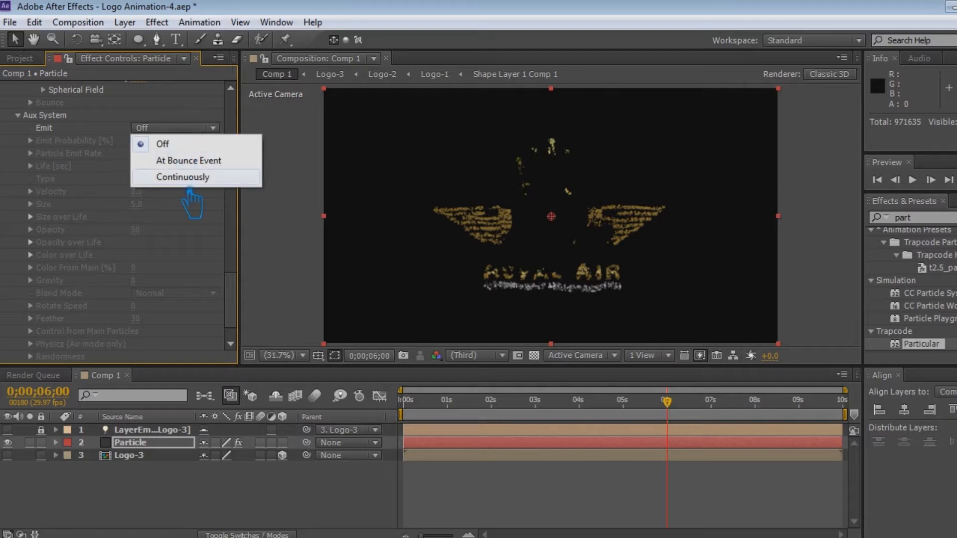
{"action": "left_click", "coordinate": [185, 178]}
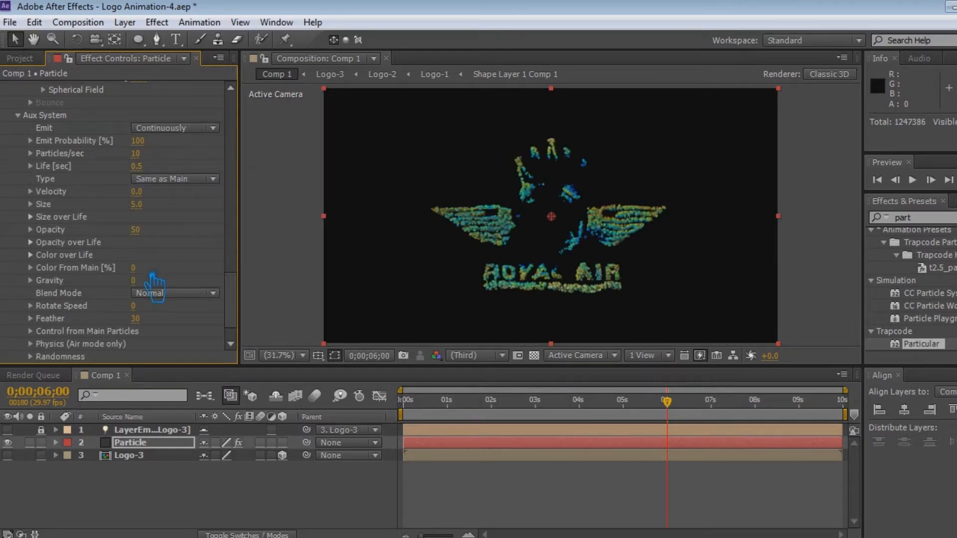
{"action": "key", "text": "ctrl+s"}
{"action": "left_click_drag", "start_coordinate": [154, 275], "coordinate": [290, 284]}
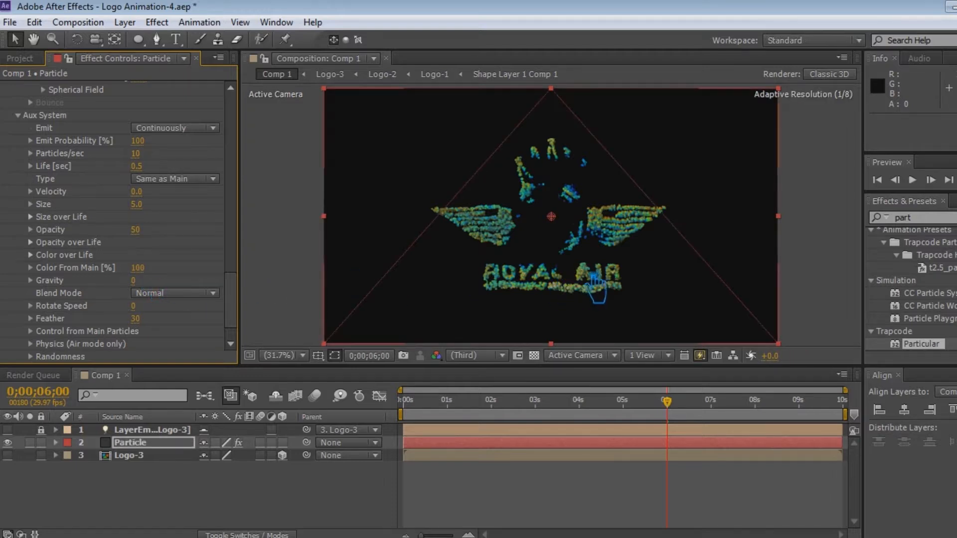
Set the Aux System's Opacity to 100, saving the project before and after the change.
{"action": "key", "text": "ctrl+s"}
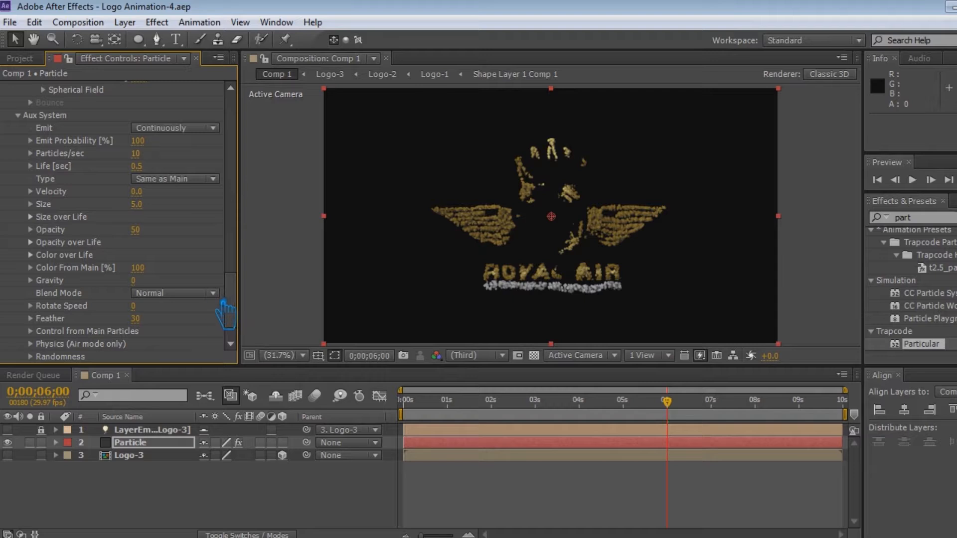
{"action": "left_click_drag", "start_coordinate": [140, 231], "coordinate": [349, 235]}
{"action": "key", "text": "ctrl+s"}
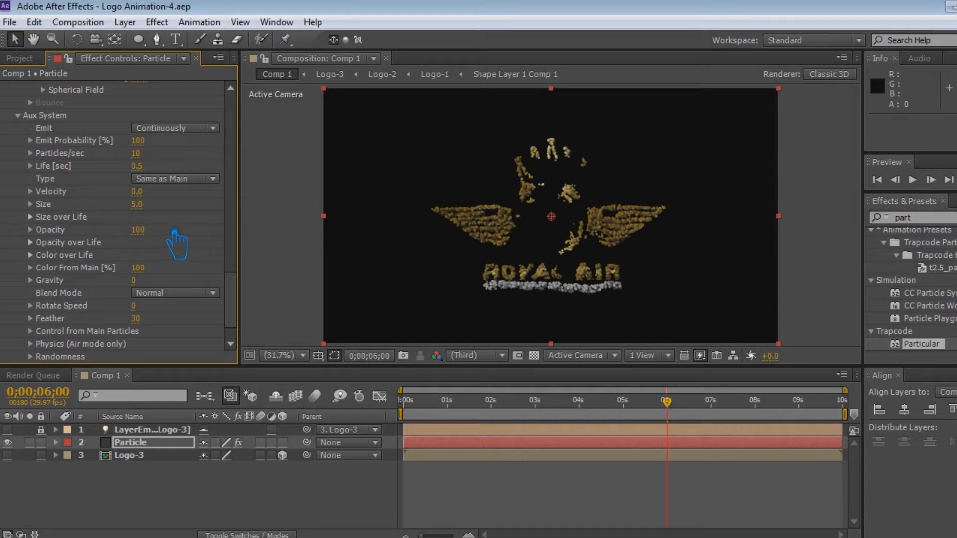
Set the Aux System's Turbulence Position to 350 in its Air-mode physics, reduce it to 320, and save the project.
{"action": "scroll", "coordinate": [171, 242], "scroll_direction": "down", "scroll_amount": 1}
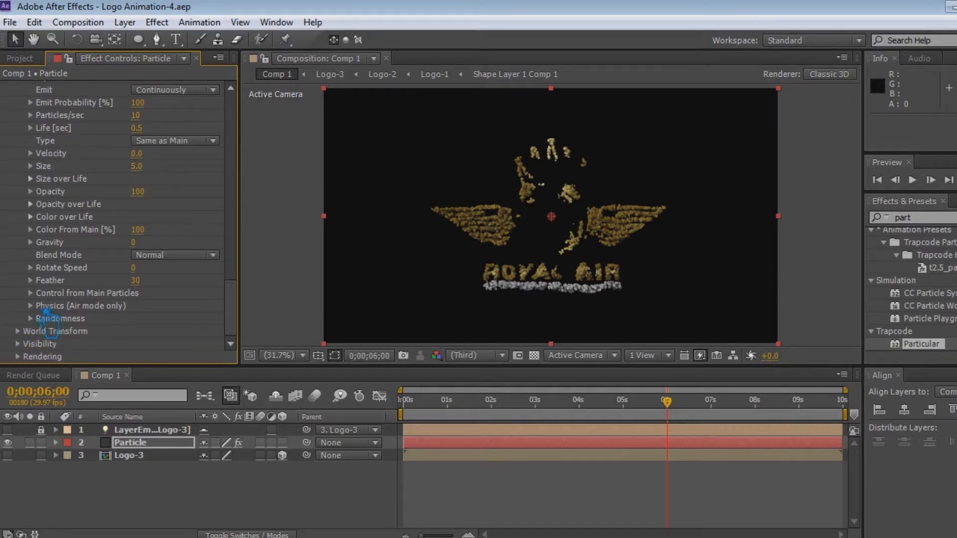
{"action": "left_click", "coordinate": [31, 305]}
{"action": "scroll", "coordinate": [144, 319], "scroll_direction": "down", "scroll_amount": 1}
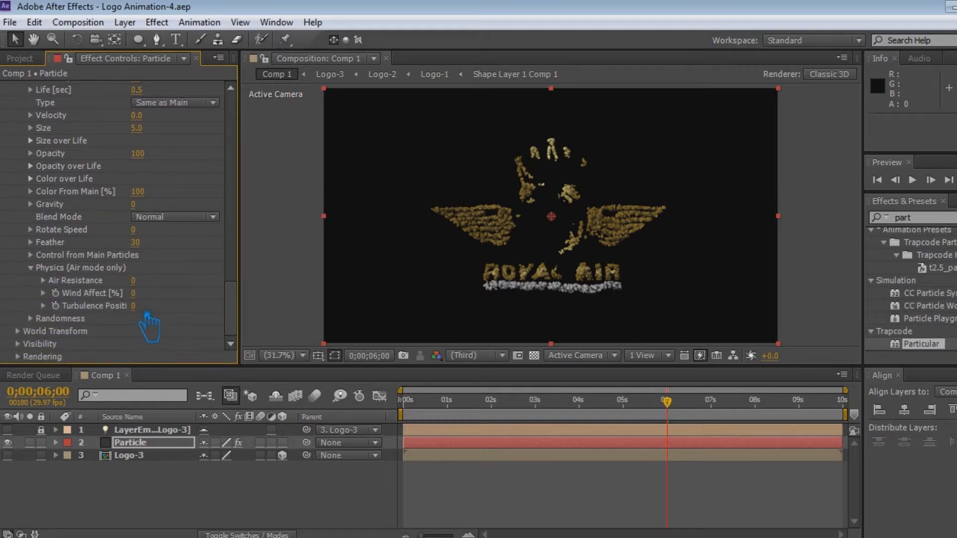
{"action": "left_click", "coordinate": [134, 306]}
{"action": "key", "text": "BackSpace"}
{"action": "key", "text": "Return"}
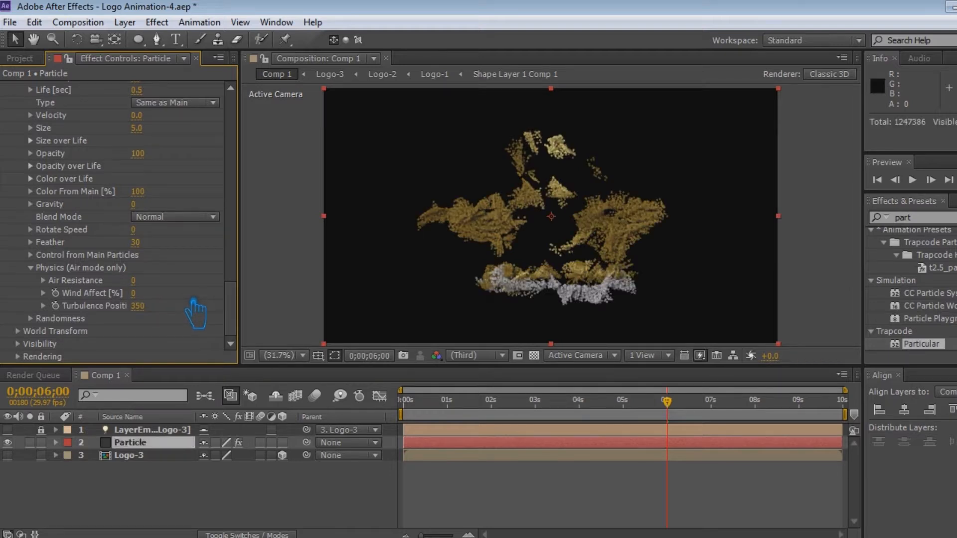
{"action": "left_click", "coordinate": [138, 305]}
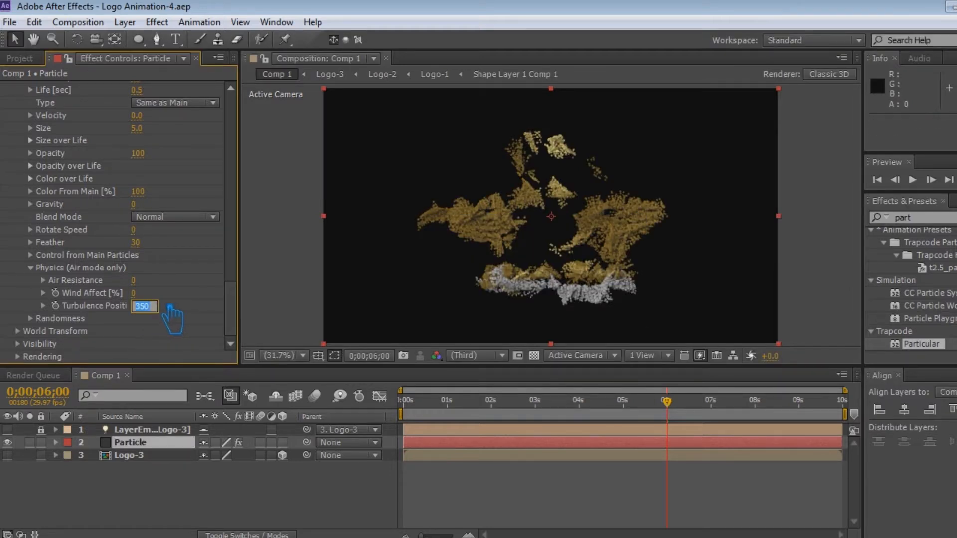
{"action": "type", "text": "320"}
{"action": "key", "text": "Return"}
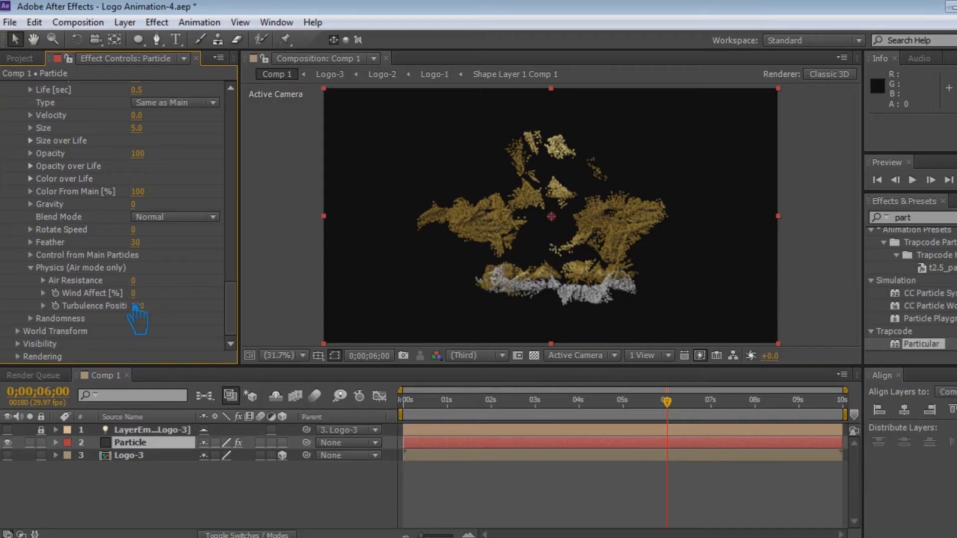
{"action": "key", "text": "ctrl+s"}
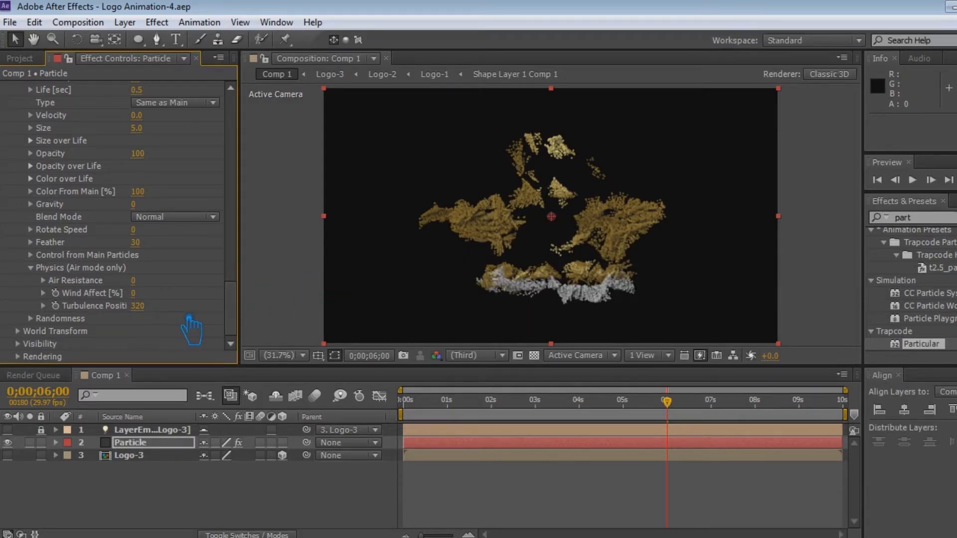
Try an Air Resistance of 50 in Particular's main Air physics settings, save the project, and undo the change.
{"action": "scroll", "coordinate": [191, 329], "scroll_direction": "up", "scroll_amount": 5}
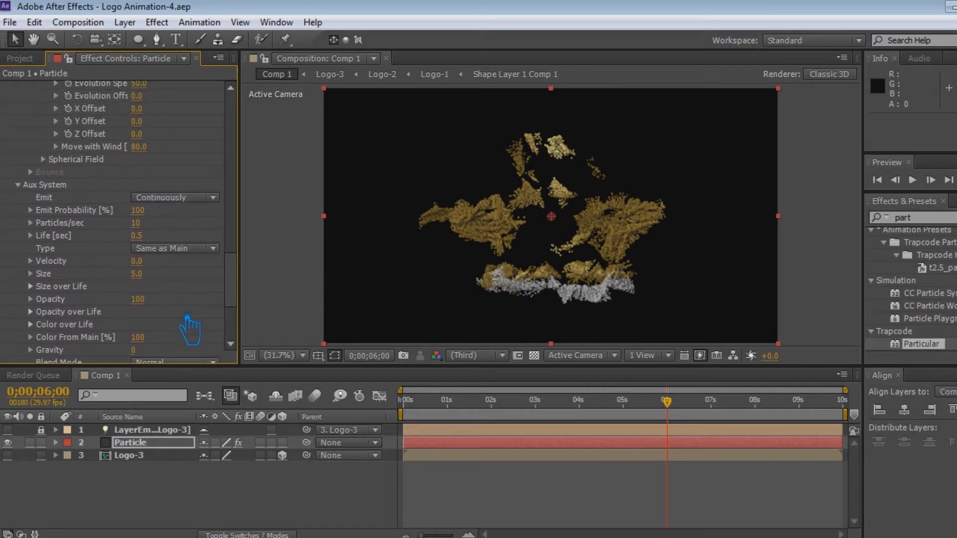
{"action": "scroll", "coordinate": [190, 330], "scroll_direction": "down", "scroll_amount": 4}
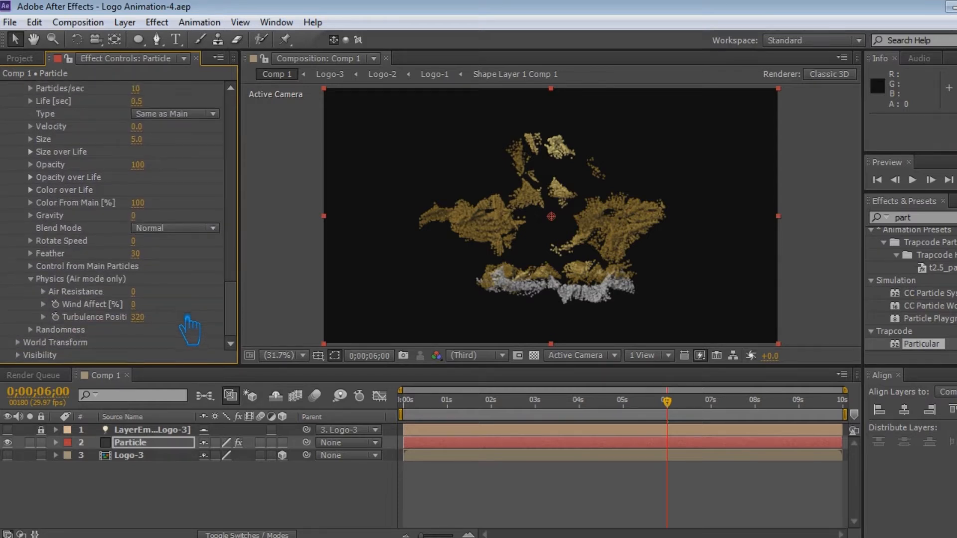
{"action": "scroll", "coordinate": [190, 329], "scroll_direction": "up", "scroll_amount": 18}
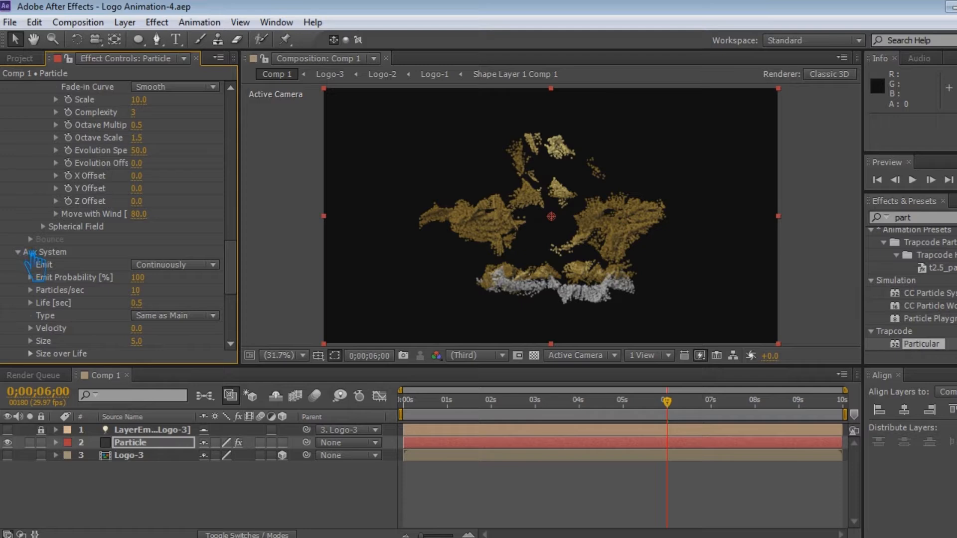
{"action": "scroll", "coordinate": [64, 267], "scroll_direction": "up", "scroll_amount": 11}
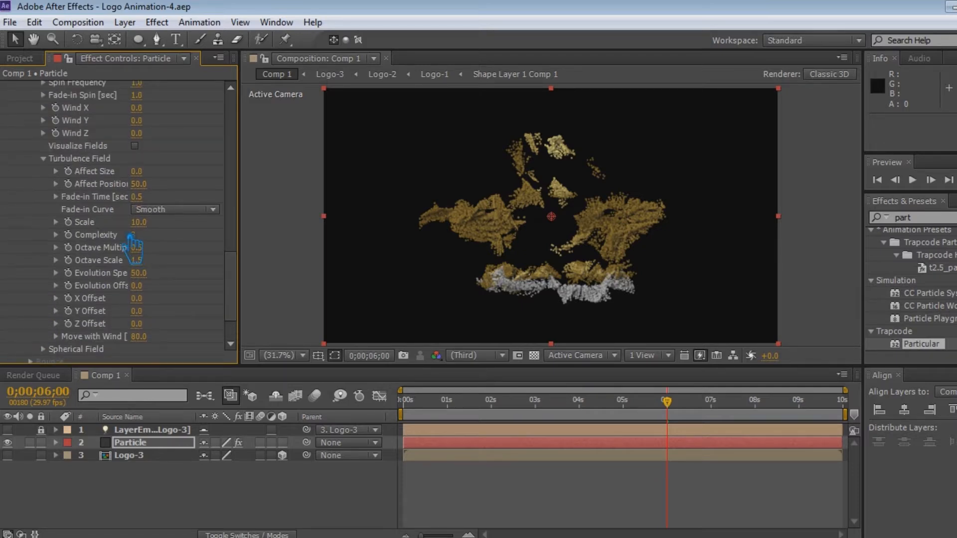
{"action": "left_click", "coordinate": [44, 158]}
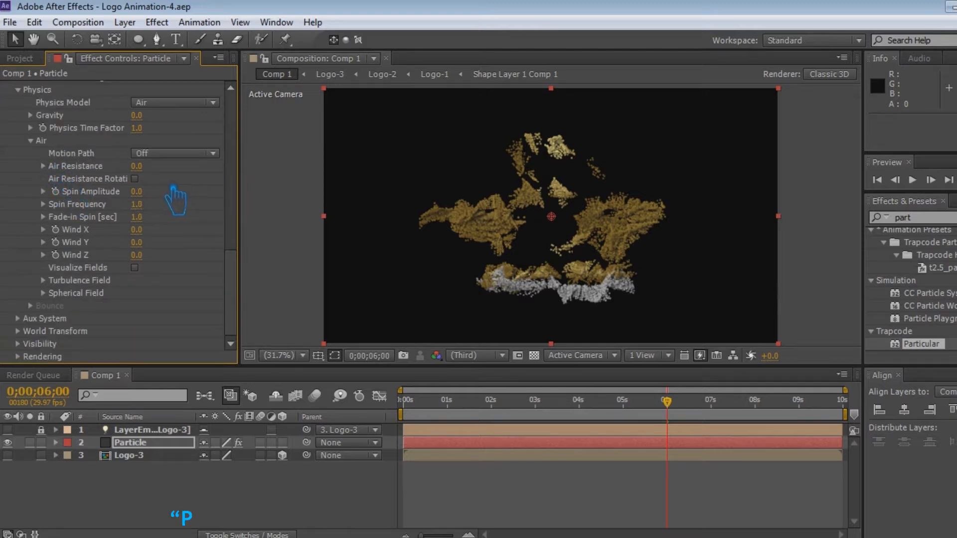
{"action": "left_click", "coordinate": [136, 166]}
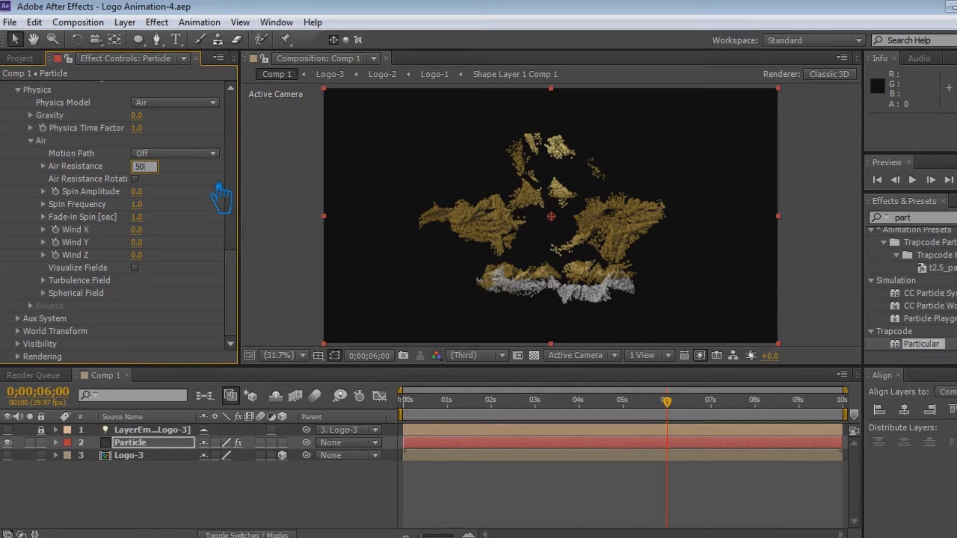
{"action": "key", "text": "Return"}
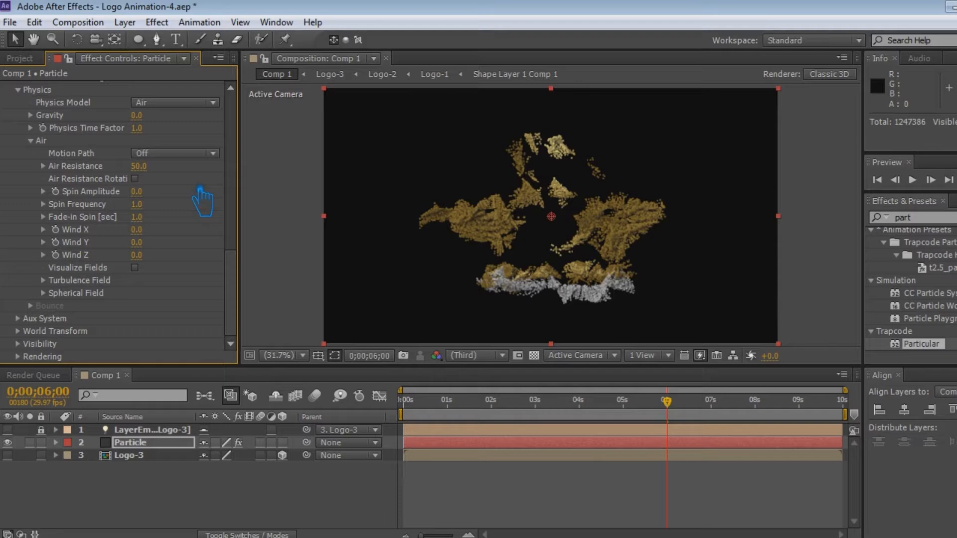
{"action": "key", "text": "ctrl+s"}
{"action": "key", "text": "ctrl+z"}
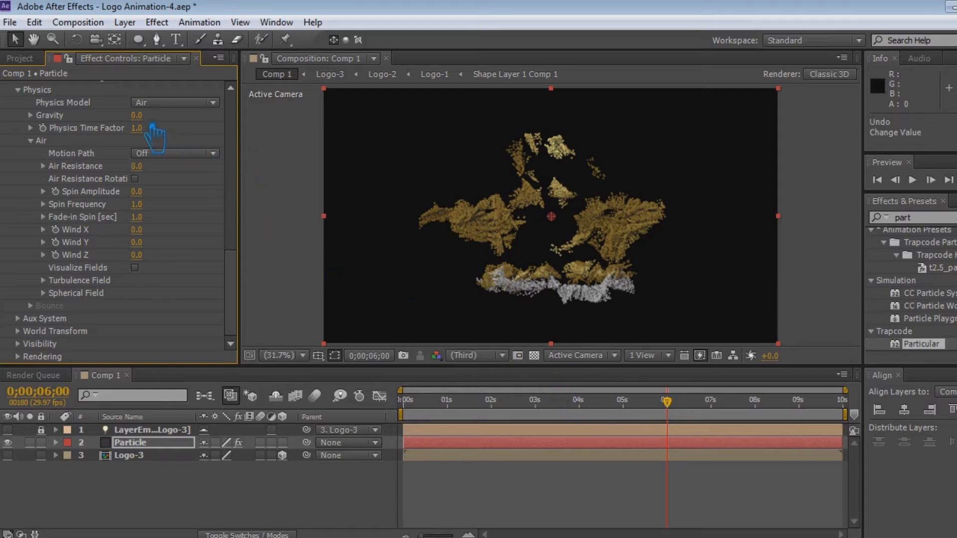
Set Gravity to 50 in Particular's main Physics settings.
{"action": "left_click", "coordinate": [136, 115]}
{"action": "type", "text": "50"}
{"action": "key", "text": "Return"}
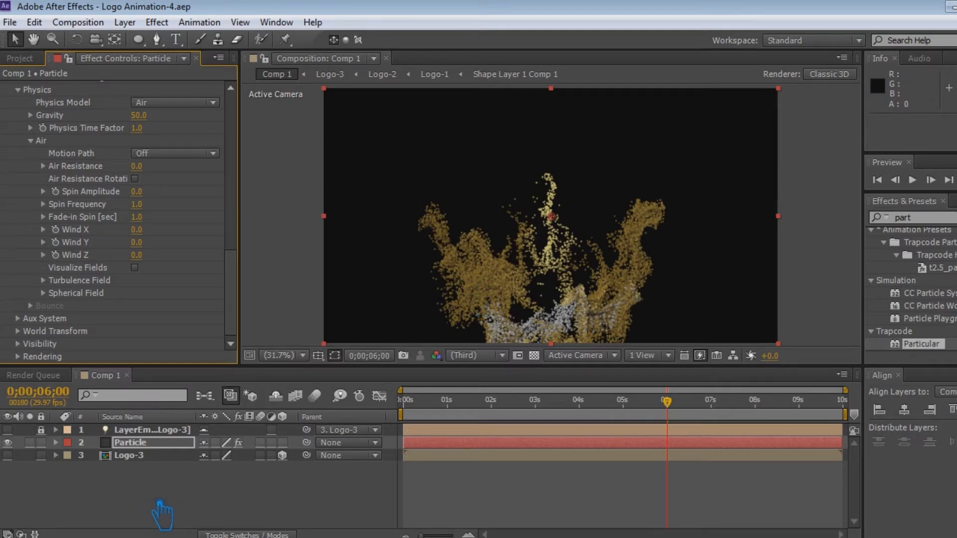
Add the Logo-1 composition to Comp 1 between the Particle and Logo-3 layers and preview the animation.
{"action": "left_click", "coordinate": [23, 59]}
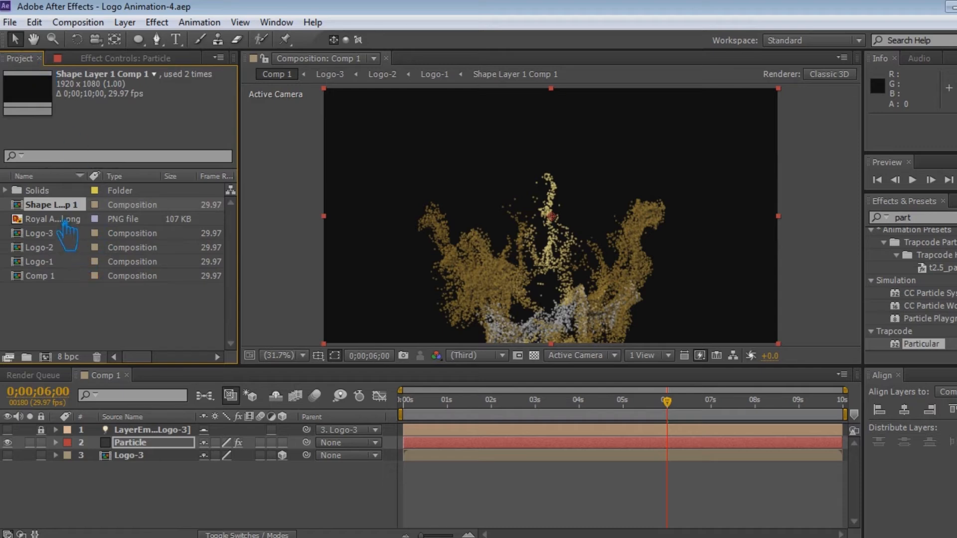
{"action": "left_click_drag", "start_coordinate": [75, 263], "coordinate": [140, 461]}
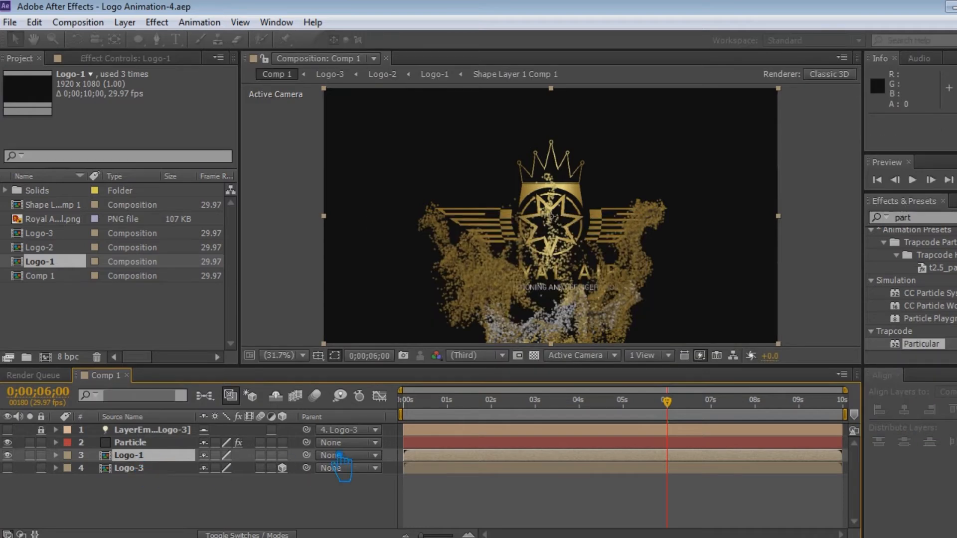
{"action": "key", "text": "KP_0"}
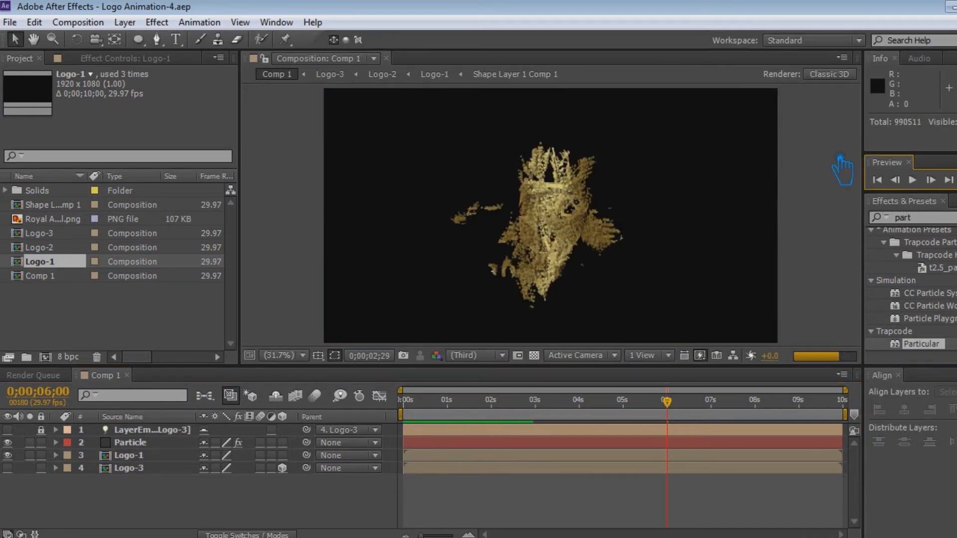